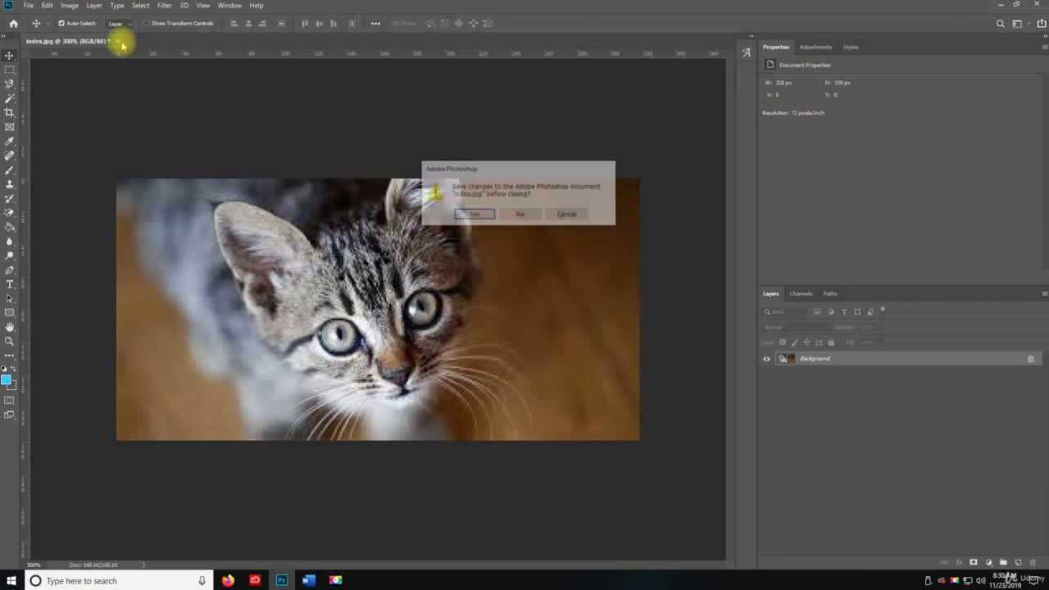
Close index.jpg without saving its changes and open 02. Blur Filter.psd from the Desktop
click(532, 216)
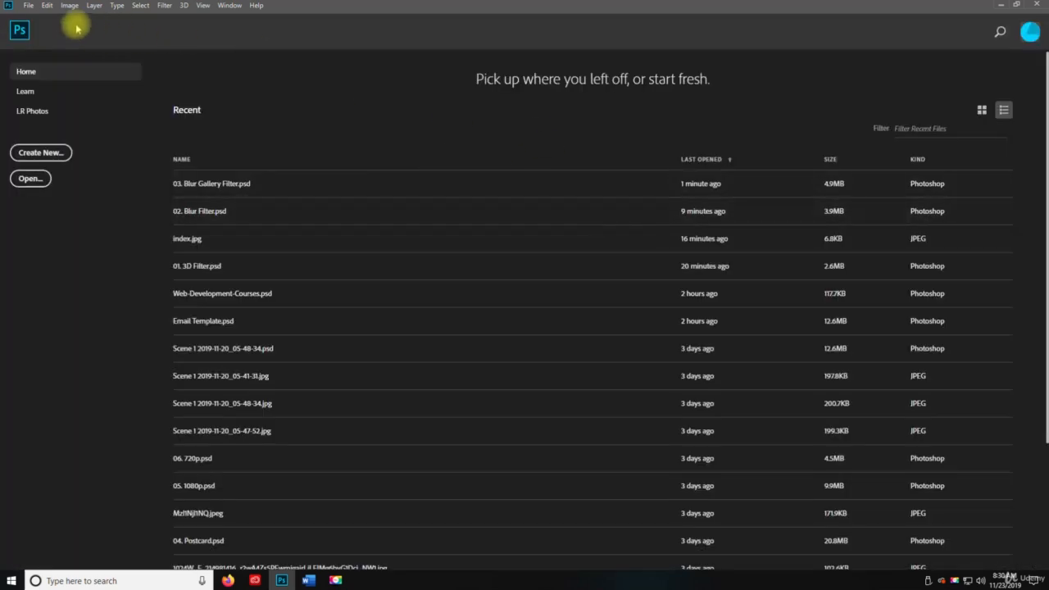
click(30, 6)
click(39, 27)
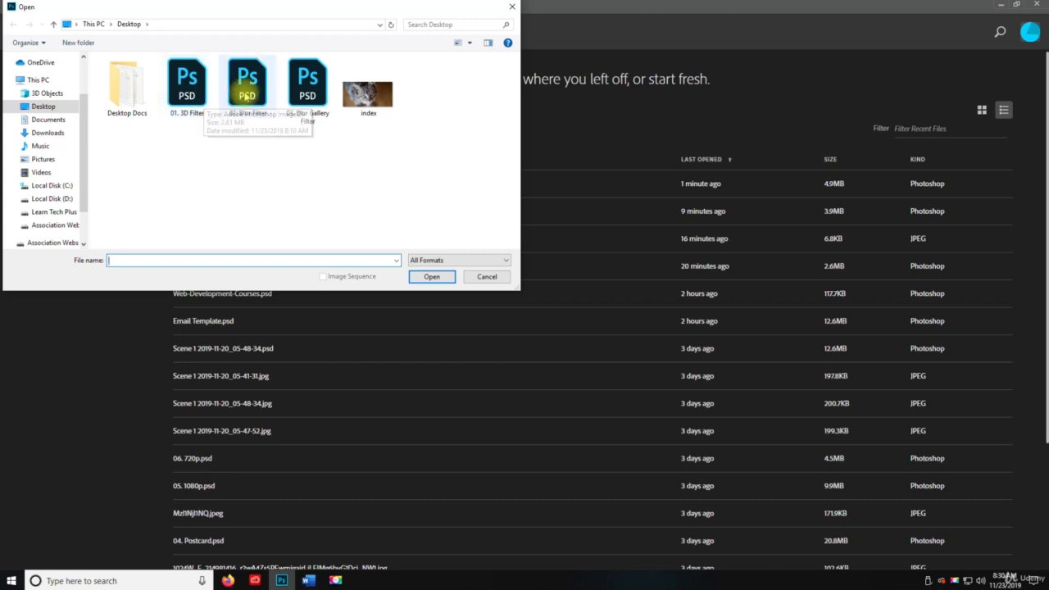
double_click(246, 82)
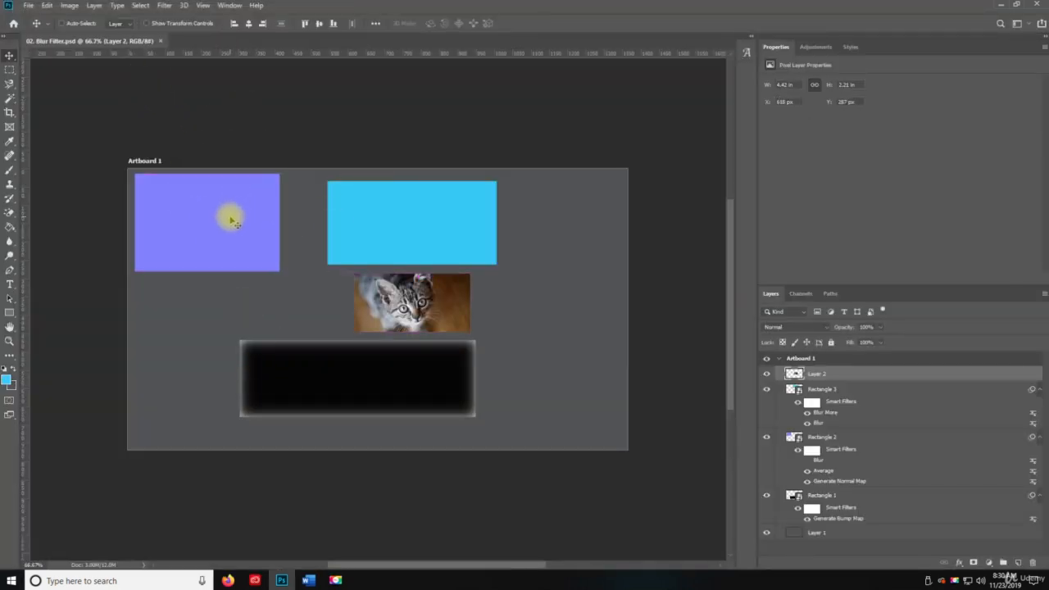
Save the document as a new Photoshop file named 04. Distort Filter on the Desktop
key(ctrl+shift+s)
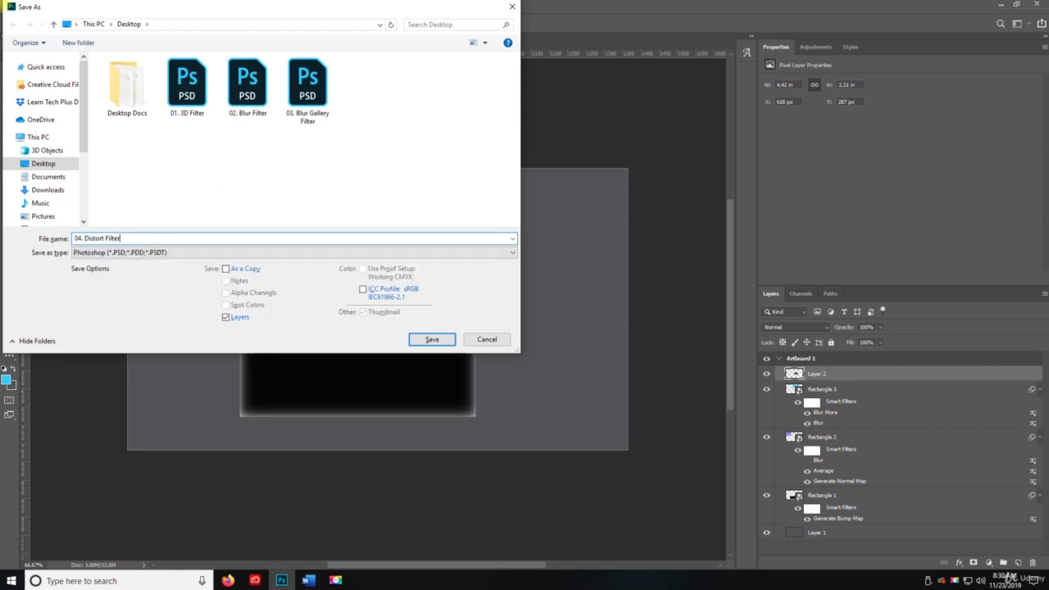
key(Return)
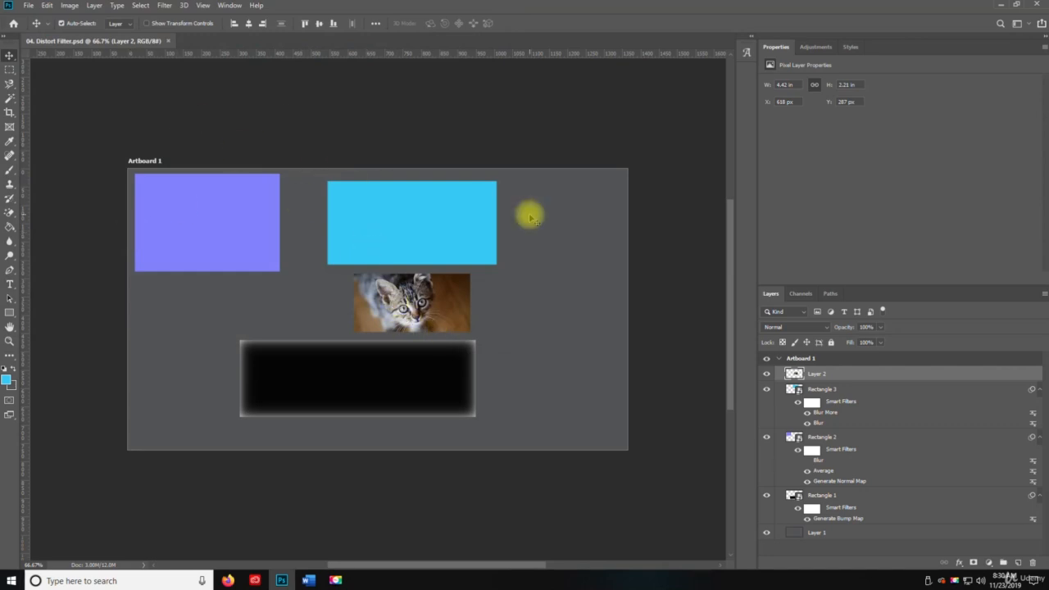
Try Displace settings on the kitten layer with horizontal scale -33, vertical scale -15, Tile and Wrap Around, without applying them
click(165, 6)
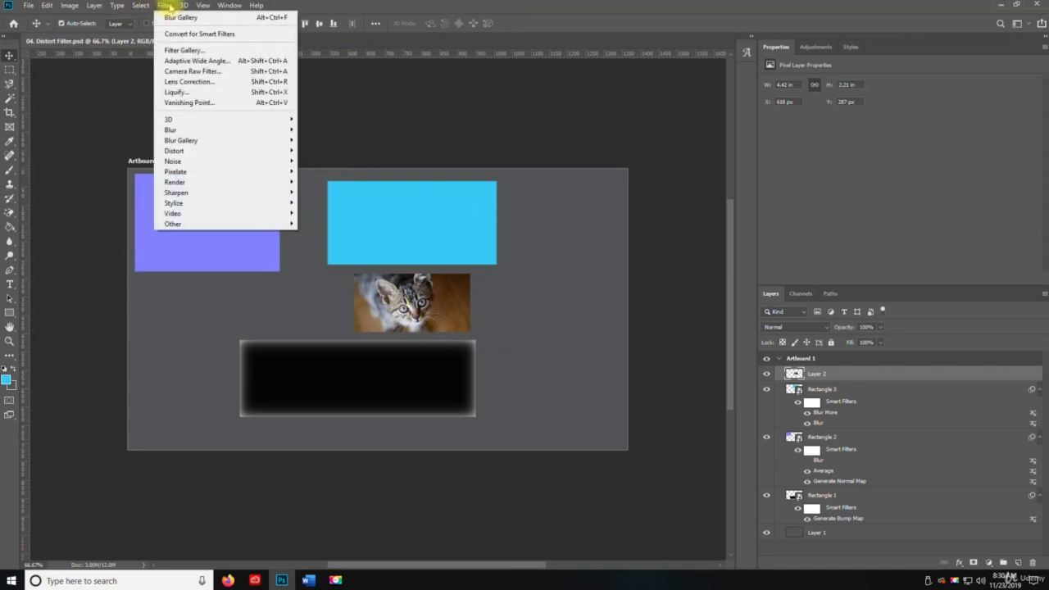
mouse_move(230, 152)
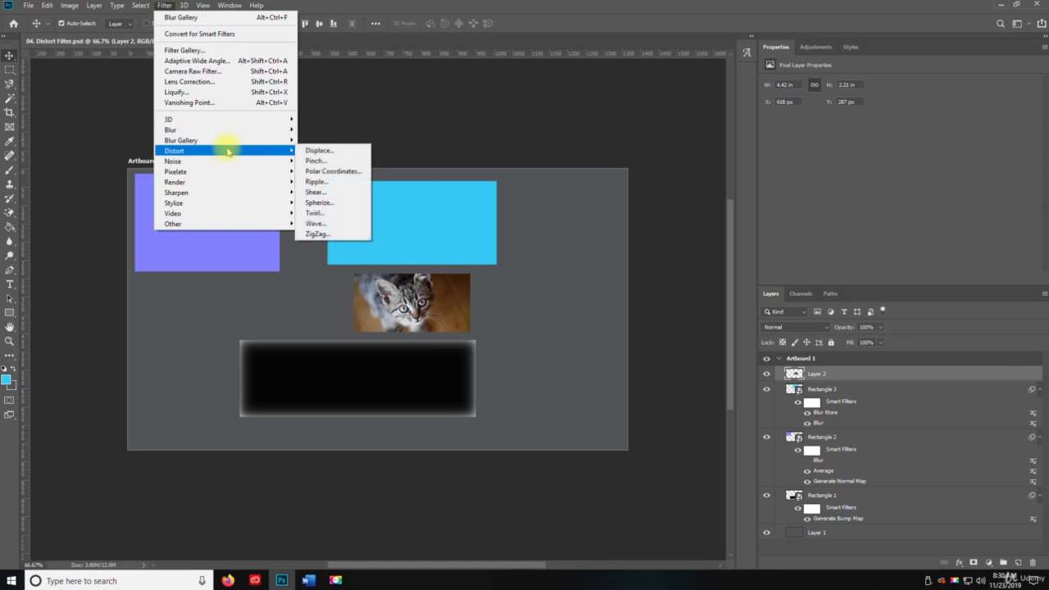
click(328, 153)
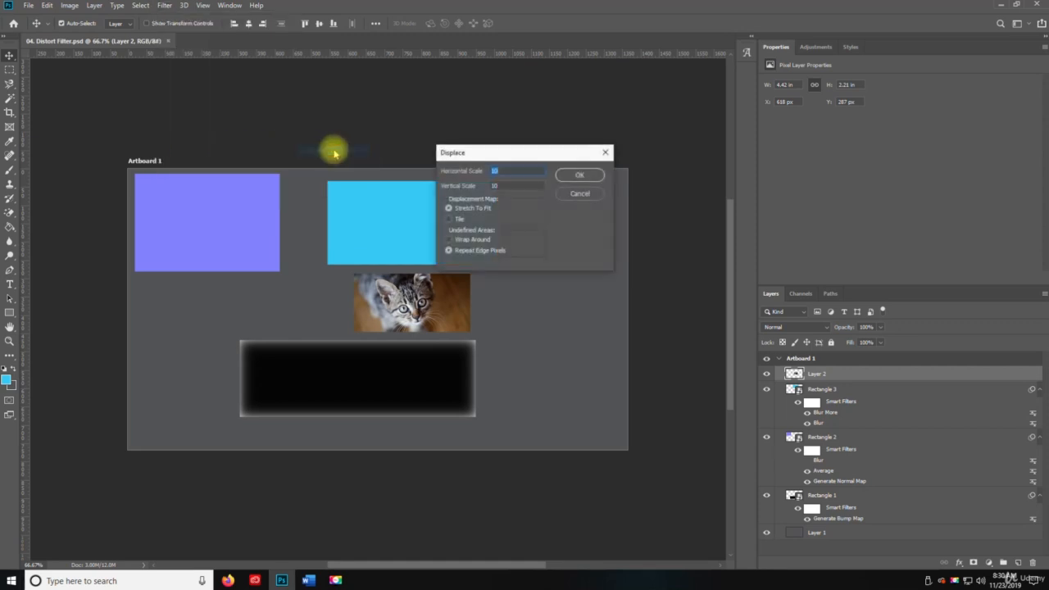
drag(511, 156, 642, 336)
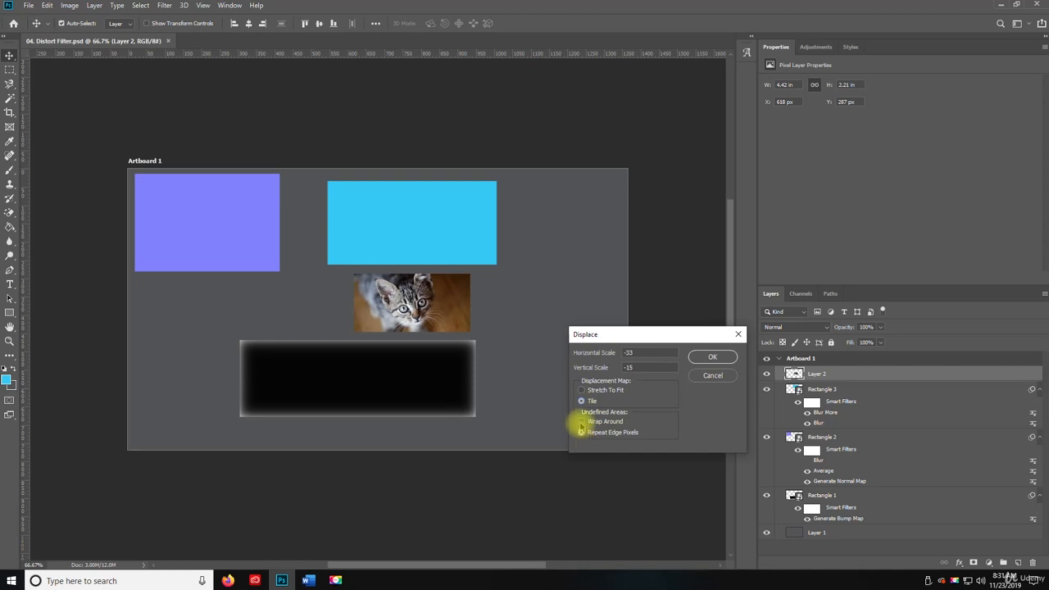
click(581, 421)
drag(628, 335, 595, 134)
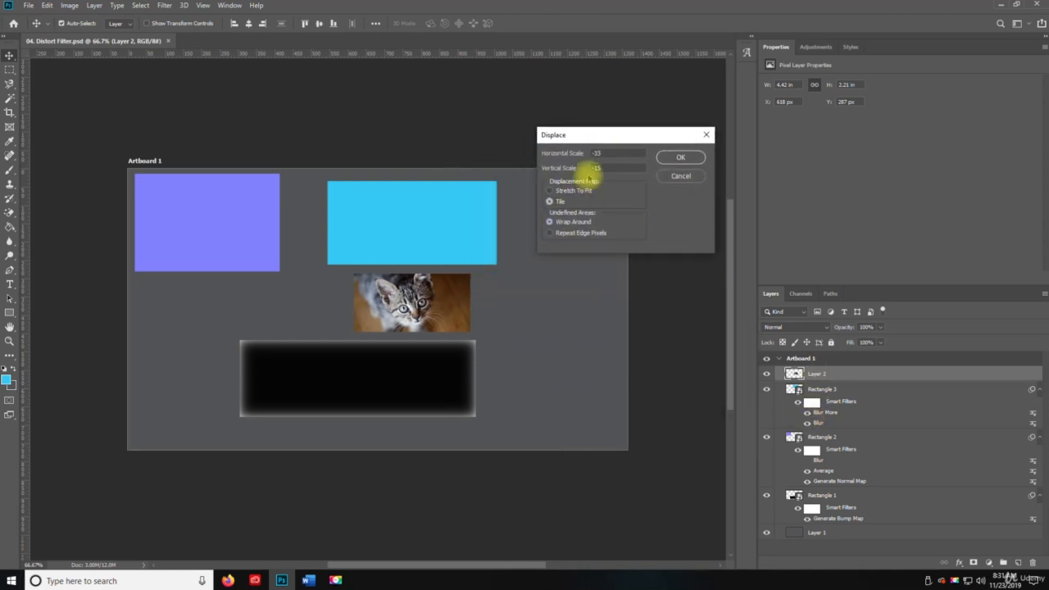
click(674, 178)
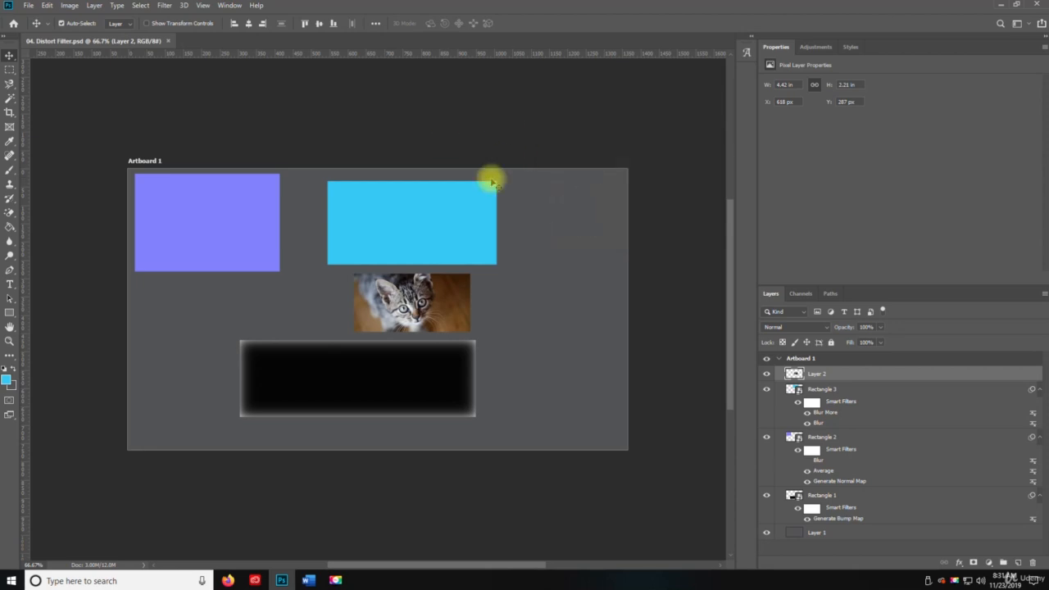
Start the Pinch distortion on the kitten layer and set its amount to -68%
click(164, 6)
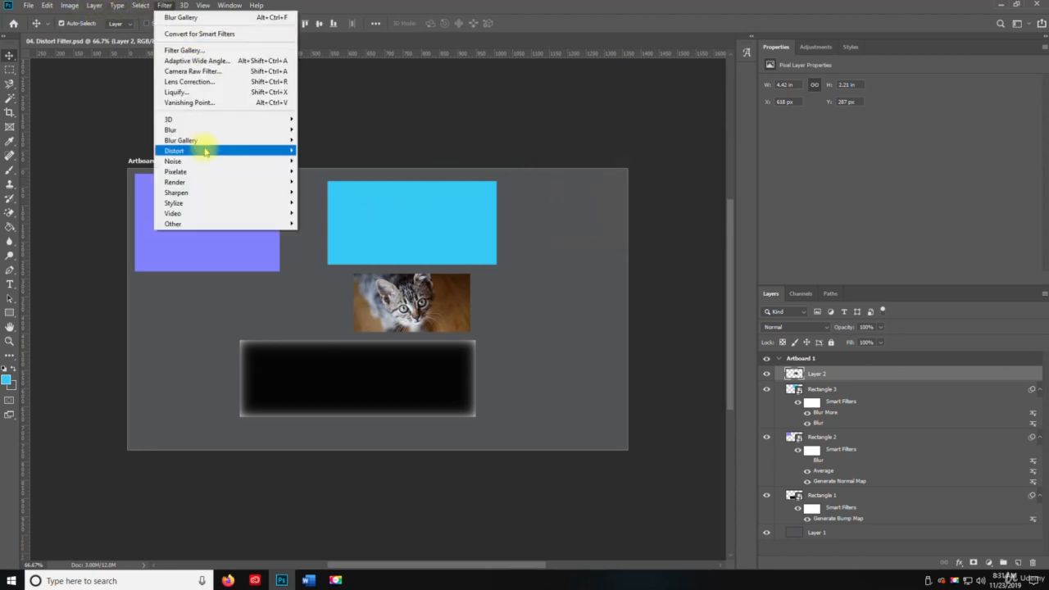
mouse_move(207, 151)
click(316, 161)
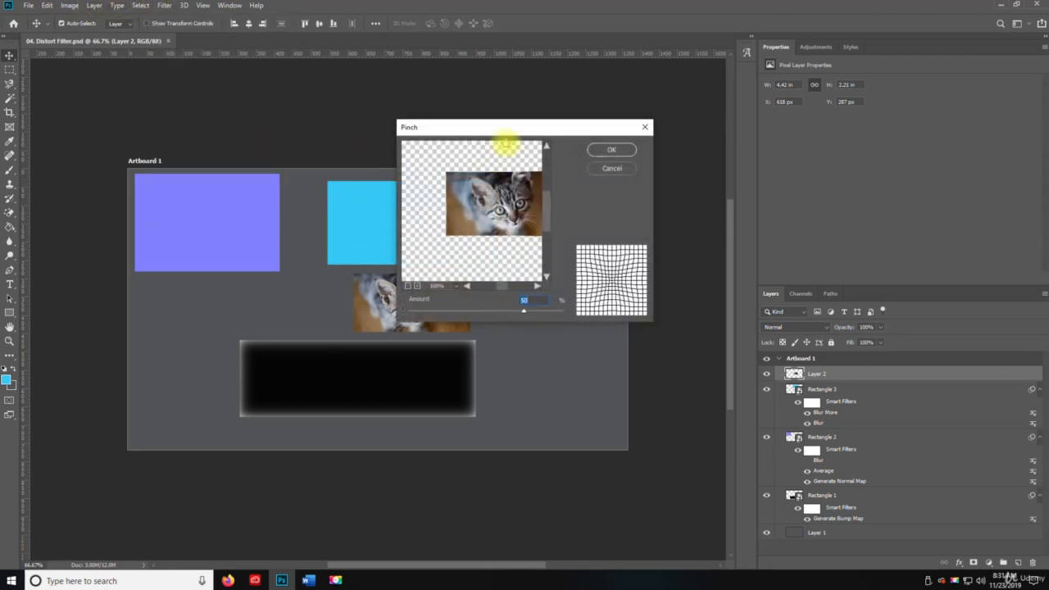
drag(516, 128, 664, 225)
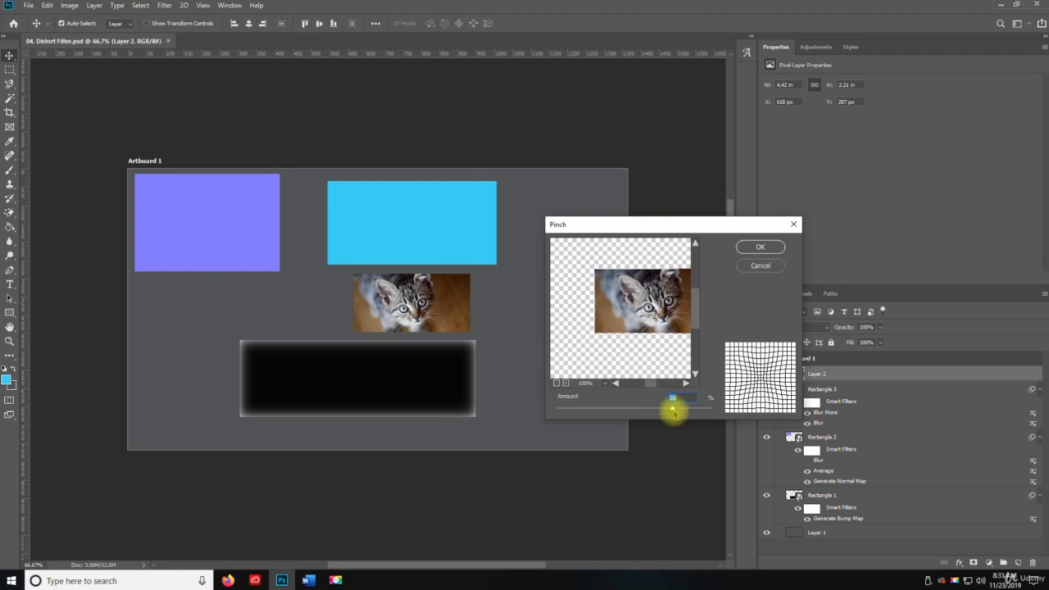
drag(669, 410, 582, 409)
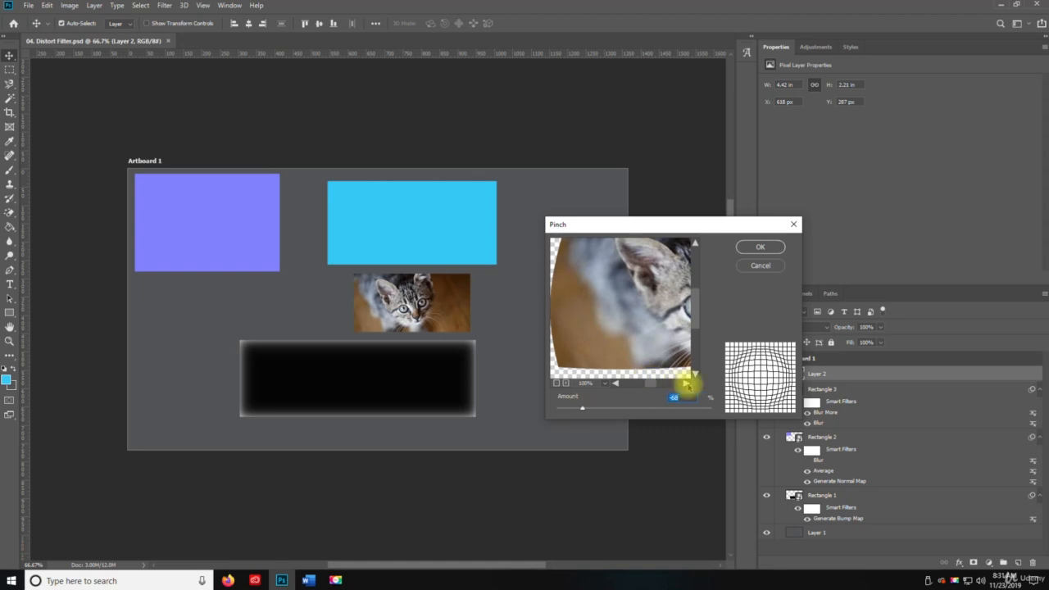
Apply the Pinch filter to the kitten layer with an amount of -81%, and undo it
drag(685, 222, 577, 111)
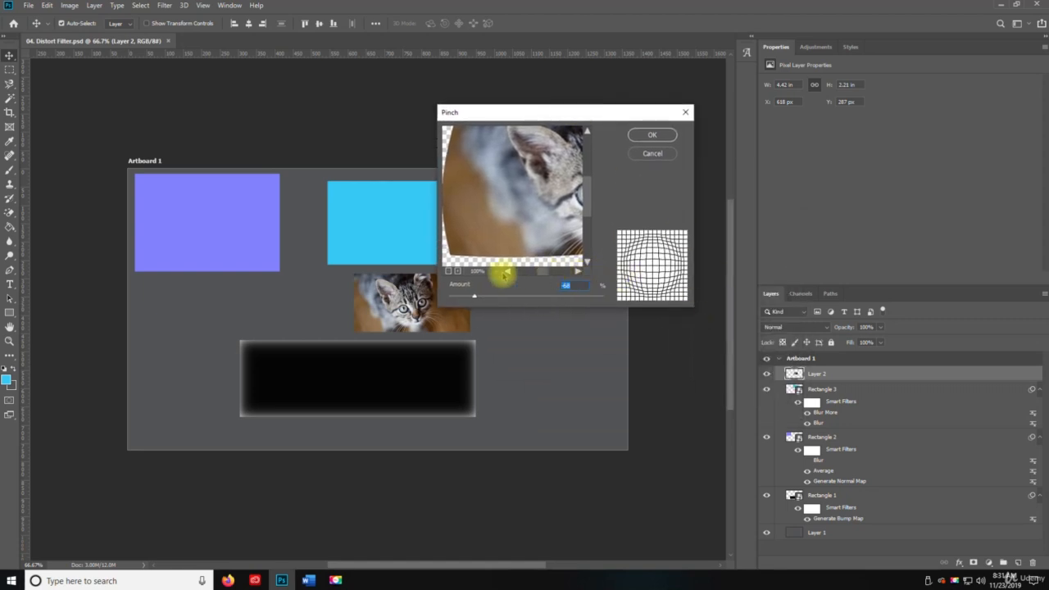
click(449, 271)
click(450, 272)
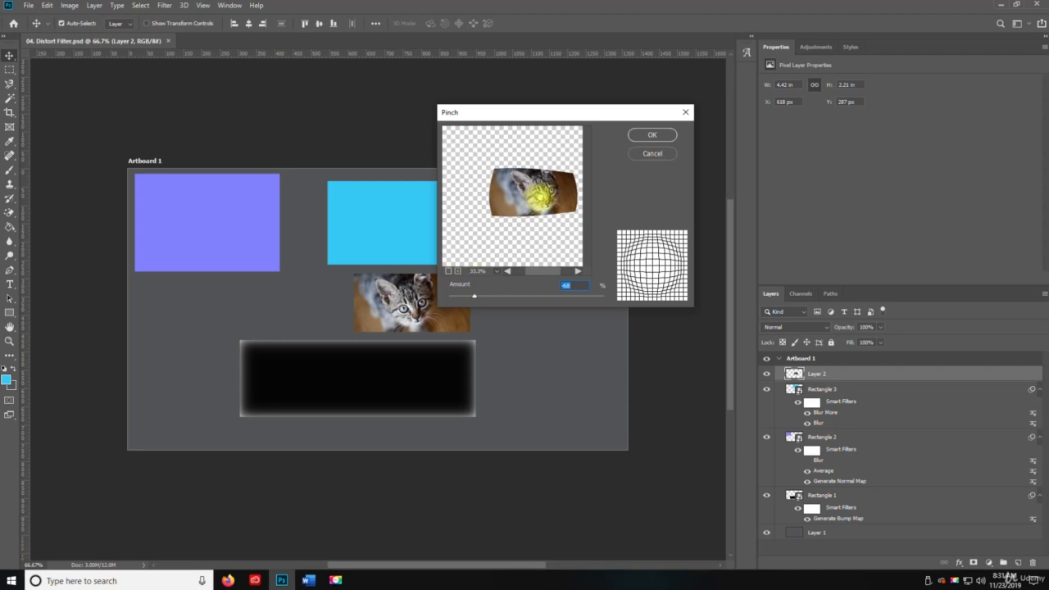
drag(541, 199, 513, 212)
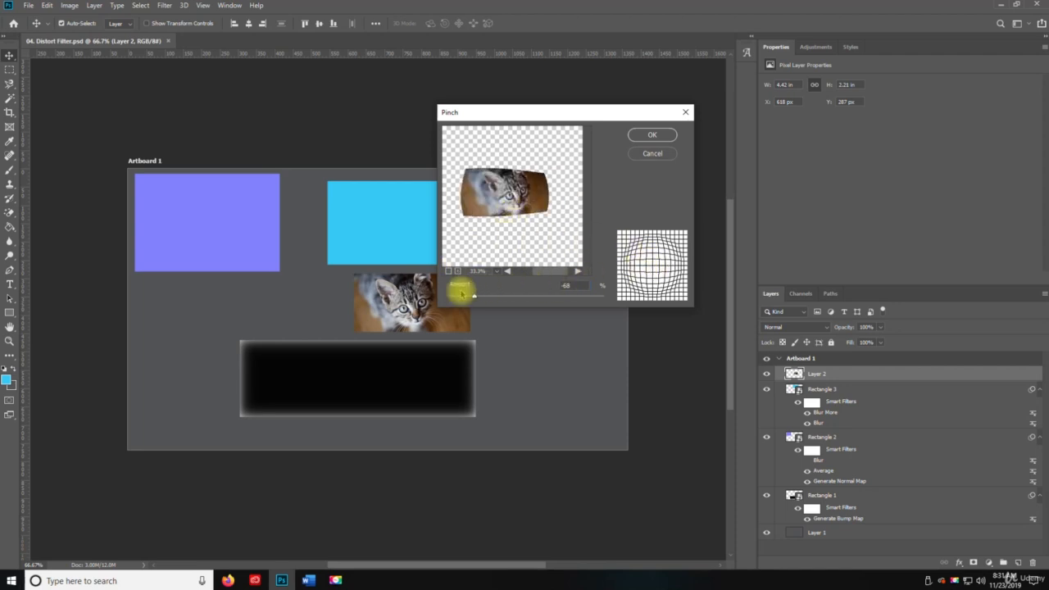
mouse_move(474, 296)
mouse_down()
mouse_move(623, 314)
mouse_move(400, 297)
mouse_move(464, 303)
mouse_up()
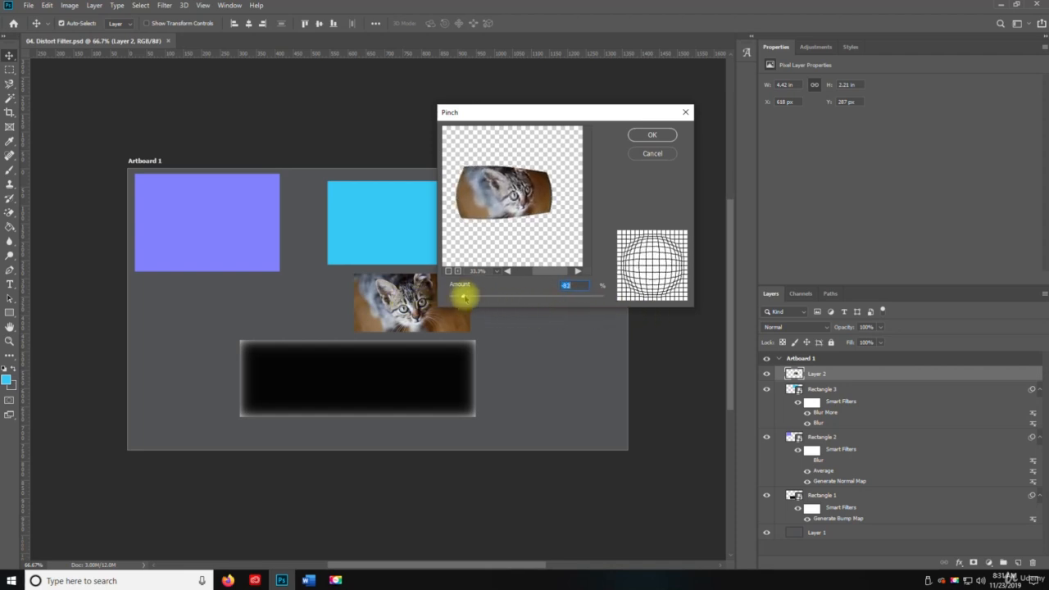
drag(490, 190, 513, 189)
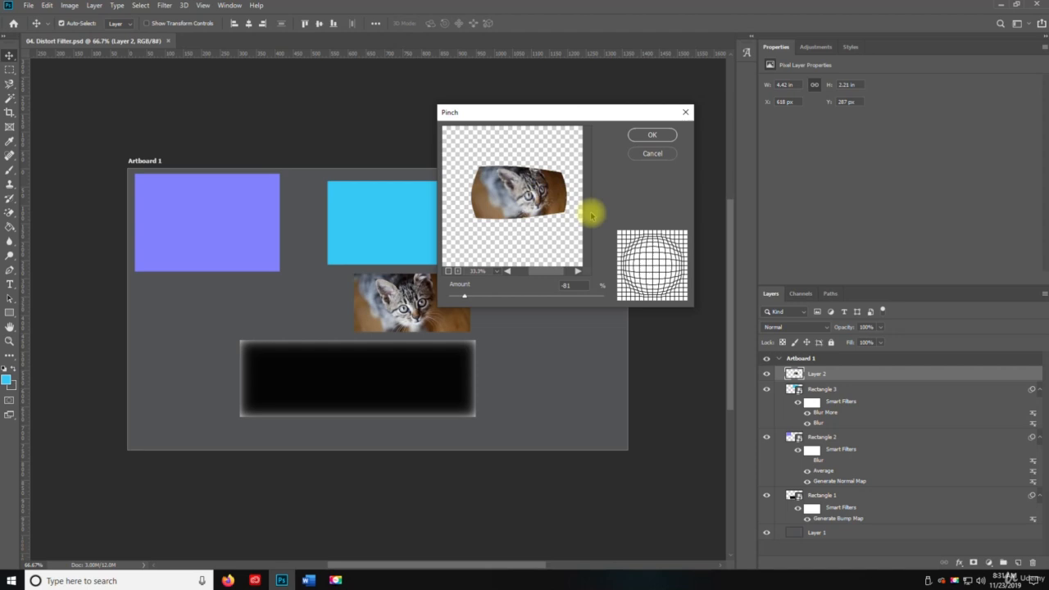
click(651, 134)
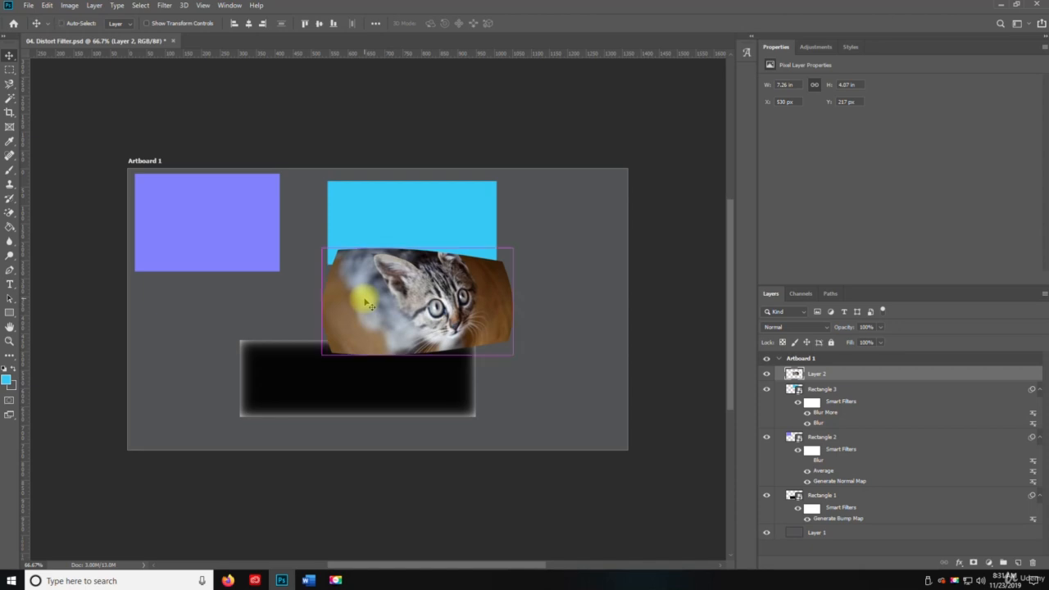
key(ctrl+z)
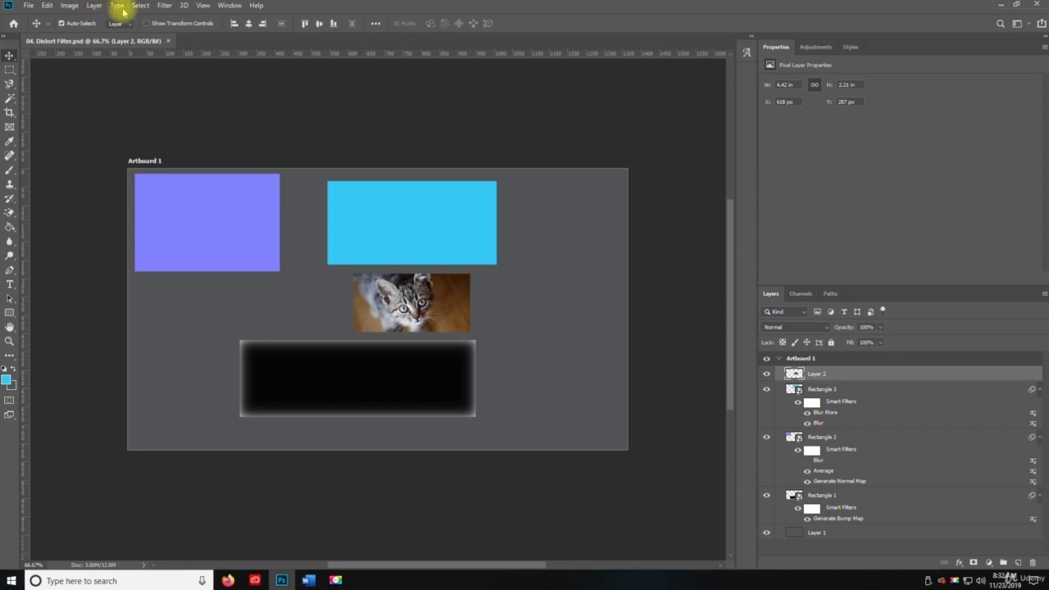
Preview the Polar Coordinates distortion on the kitten layer with the Rectangular to Polar conversion
click(161, 6)
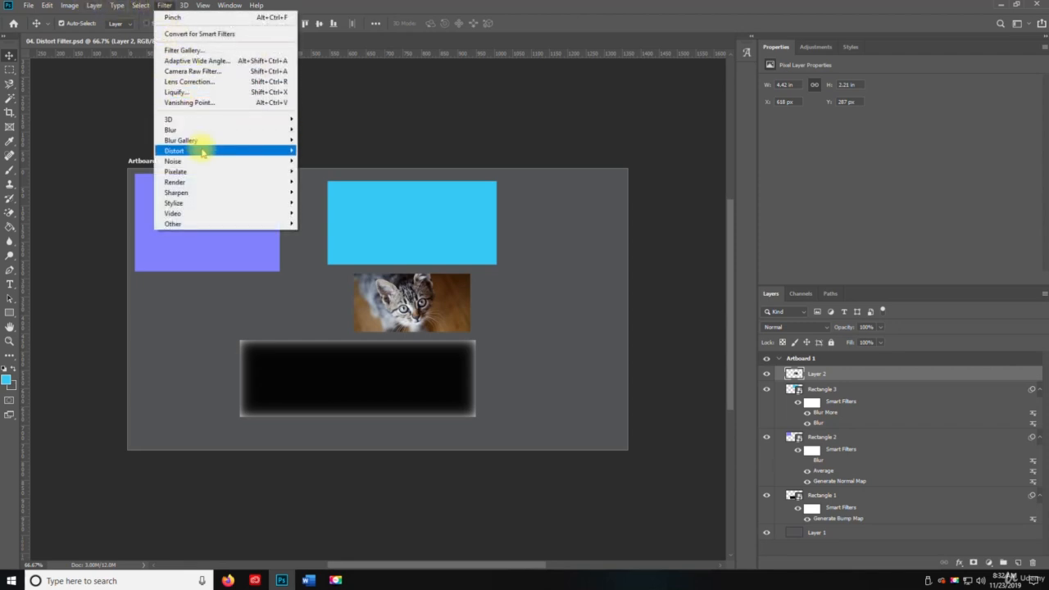
mouse_move(202, 152)
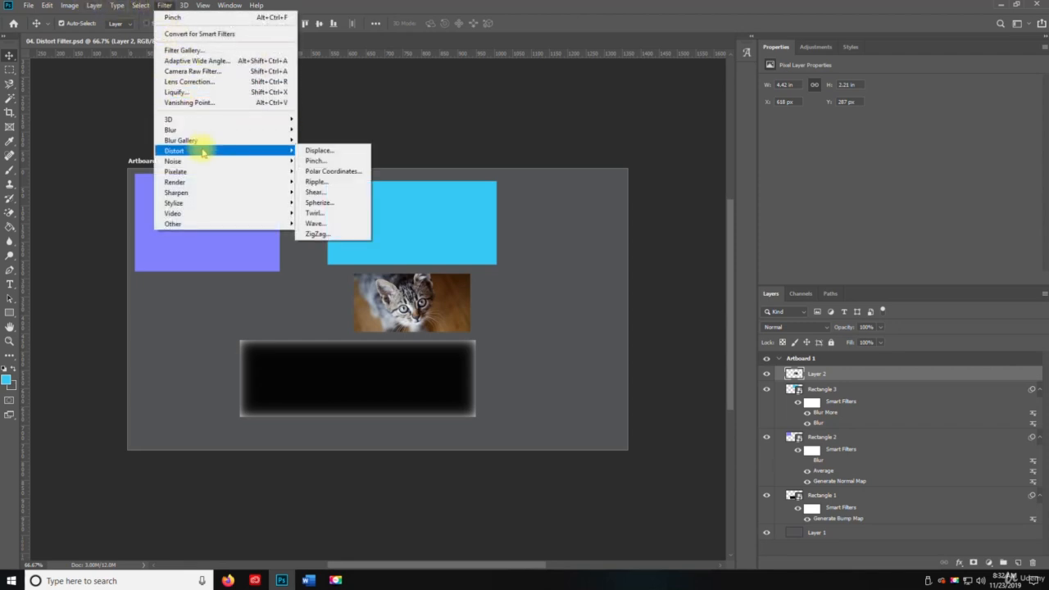
click(352, 174)
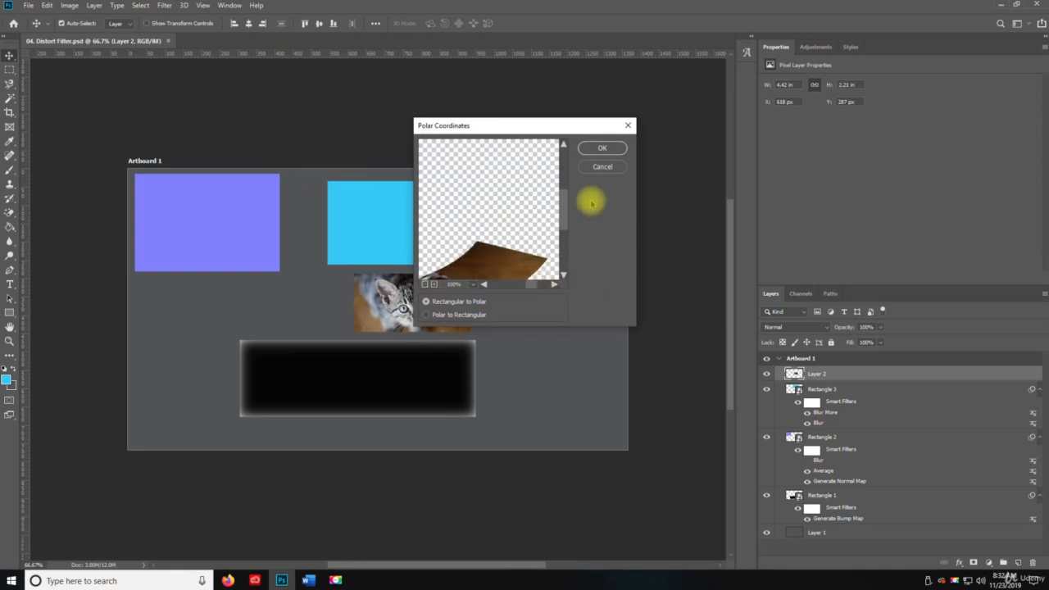
drag(564, 218, 562, 234)
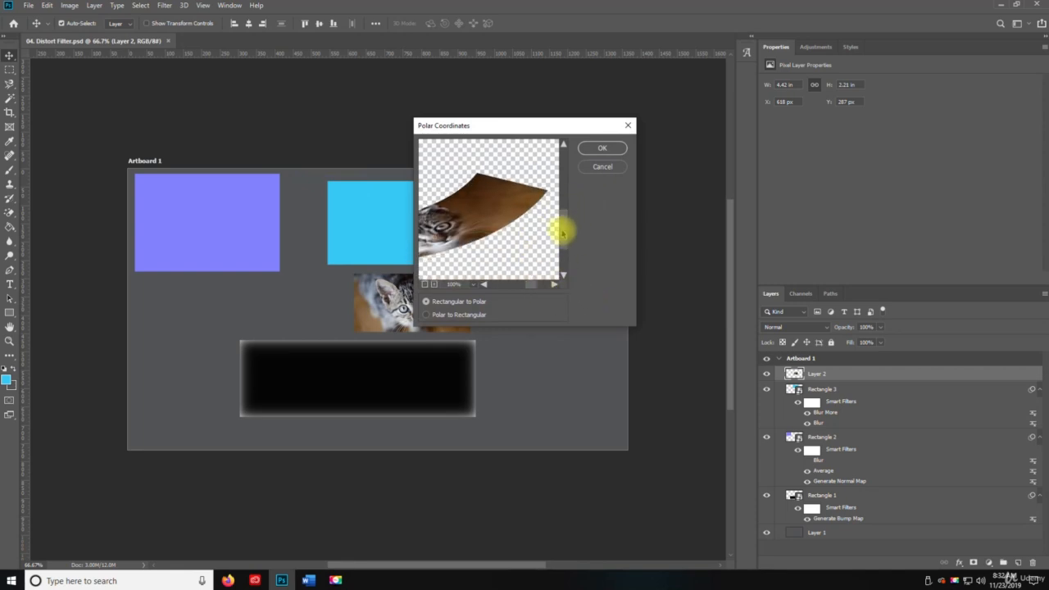
click(484, 285)
click(483, 285)
click(484, 285)
click(484, 285)
click(484, 285)
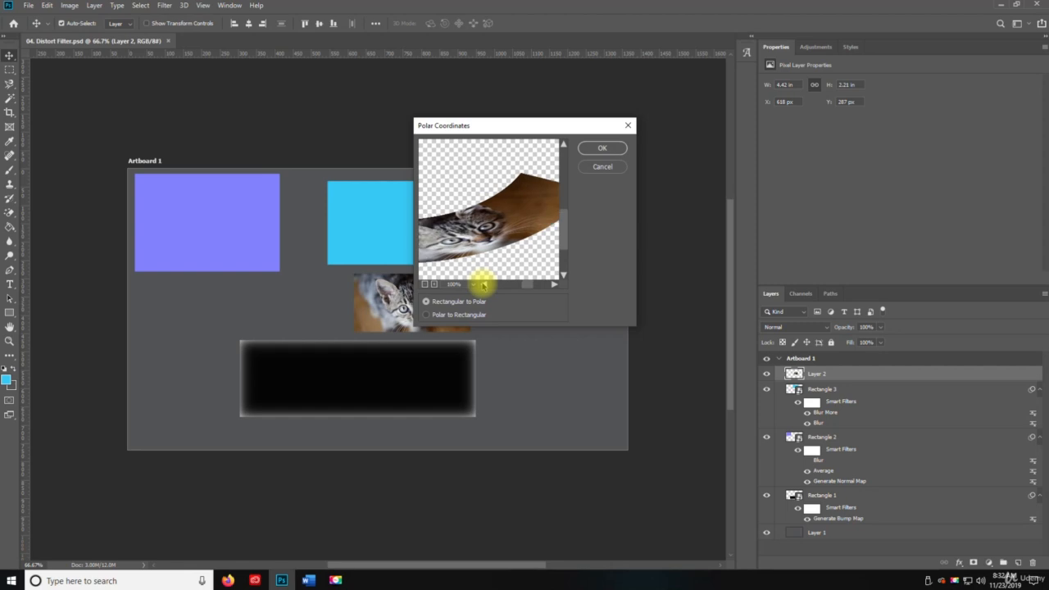
click(484, 285)
click(483, 285)
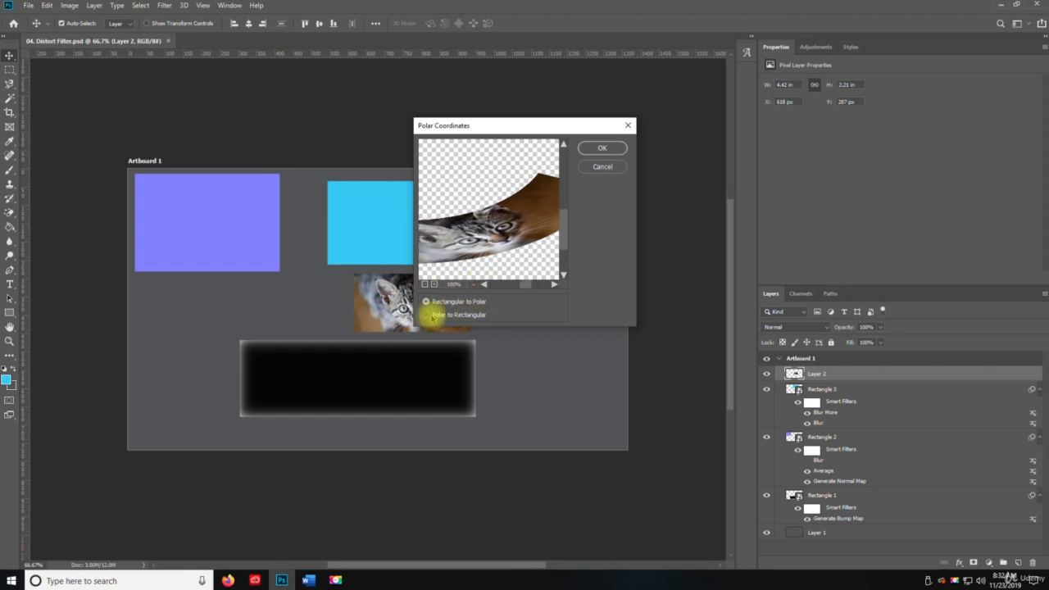
Apply the Polar Coordinates filter with the Polar to Rectangular conversion to the kitten layer, and undo it
click(427, 315)
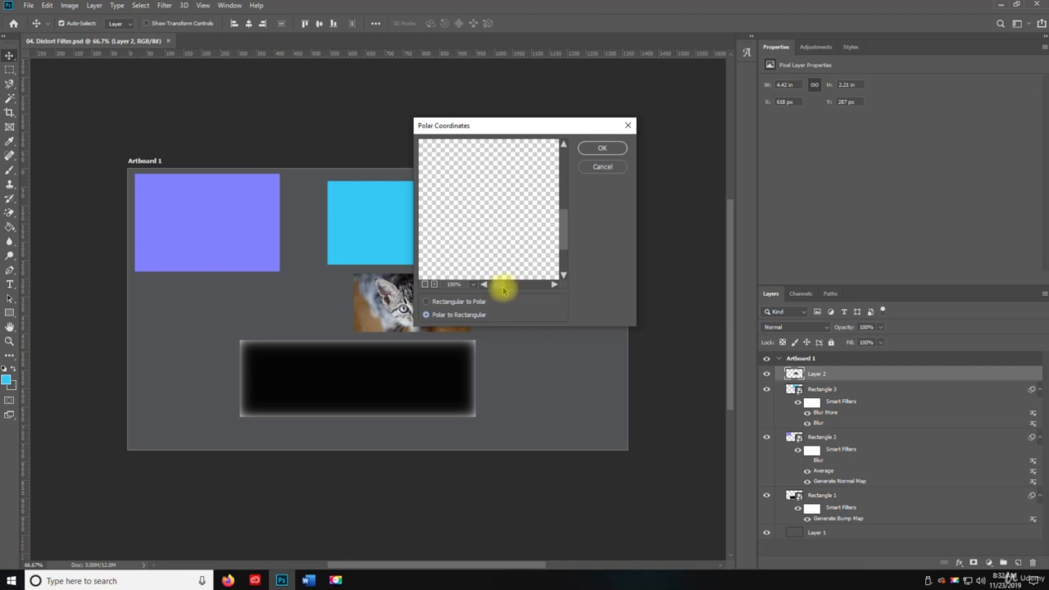
click(426, 283)
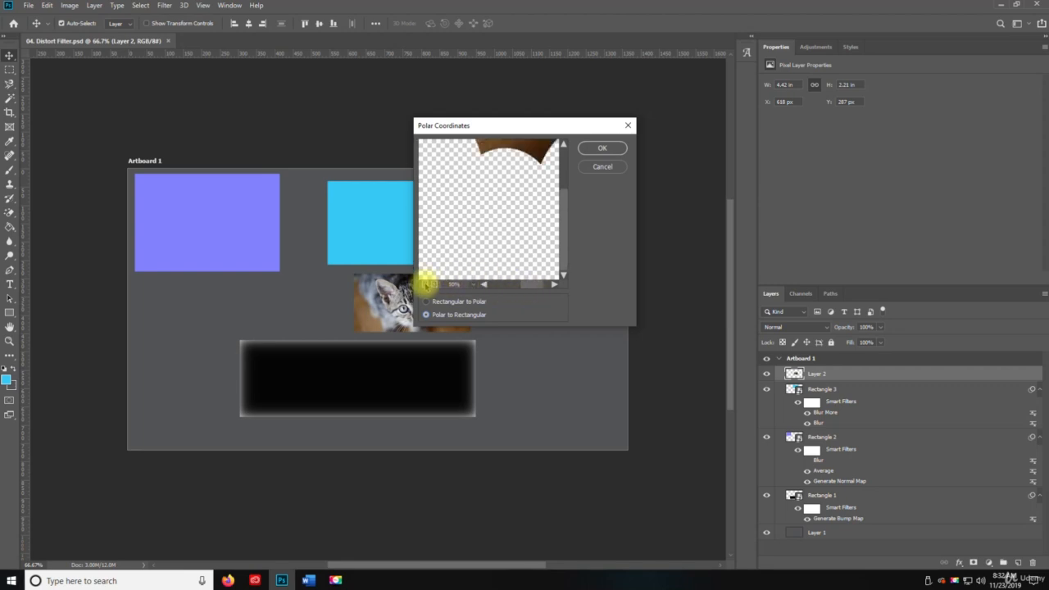
click(425, 284)
click(425, 284)
click(425, 284)
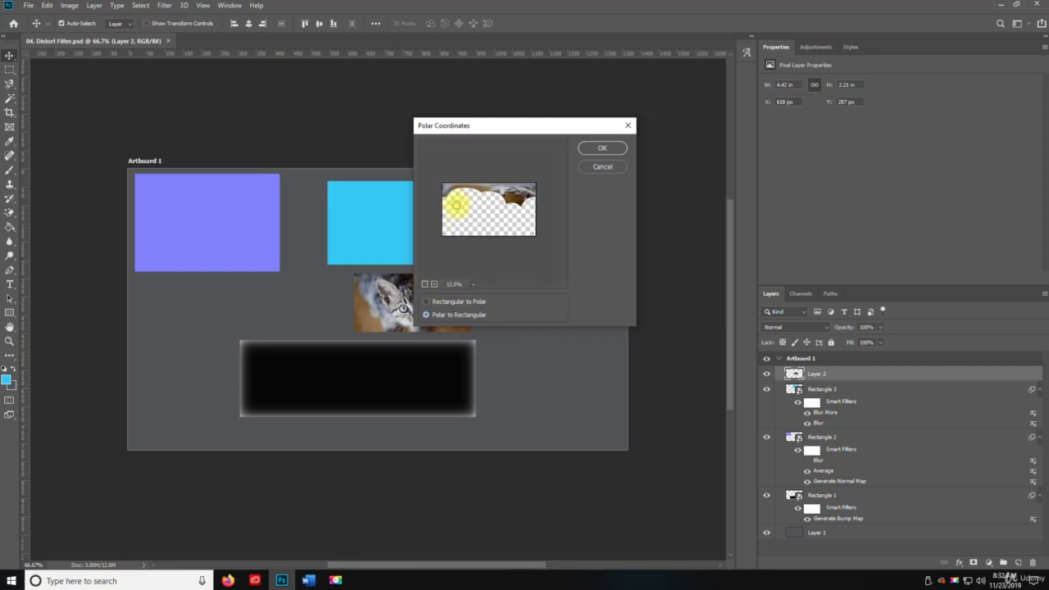
click(621, 148)
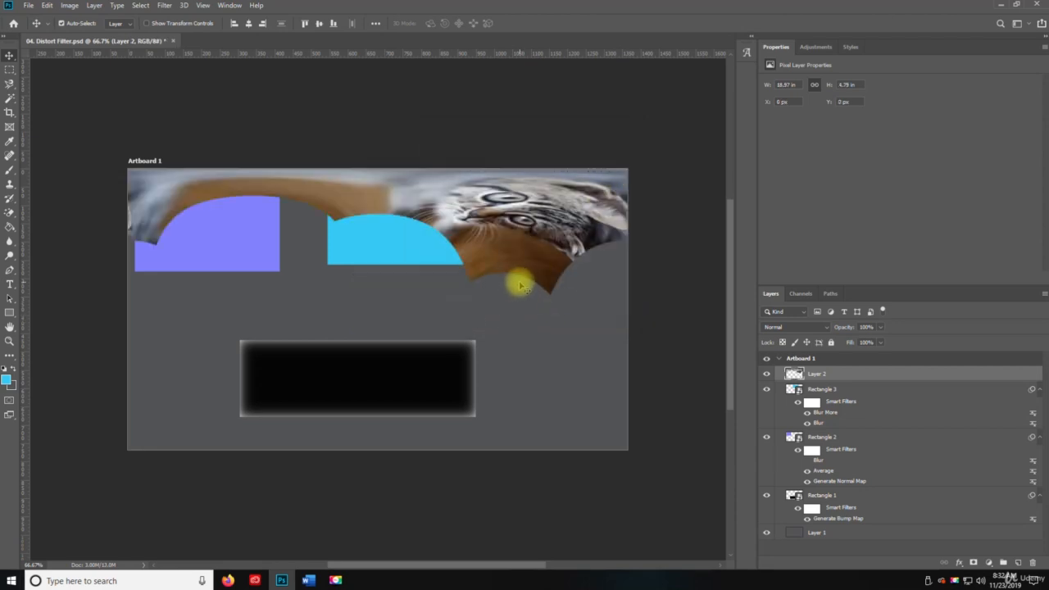
key(ctrl)
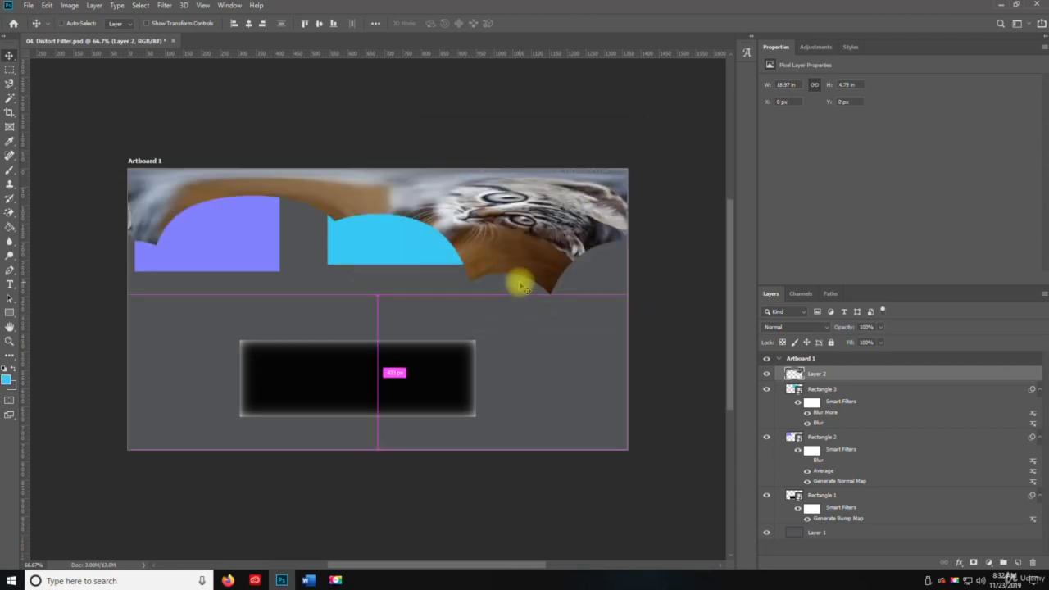
key(ctrl+z)
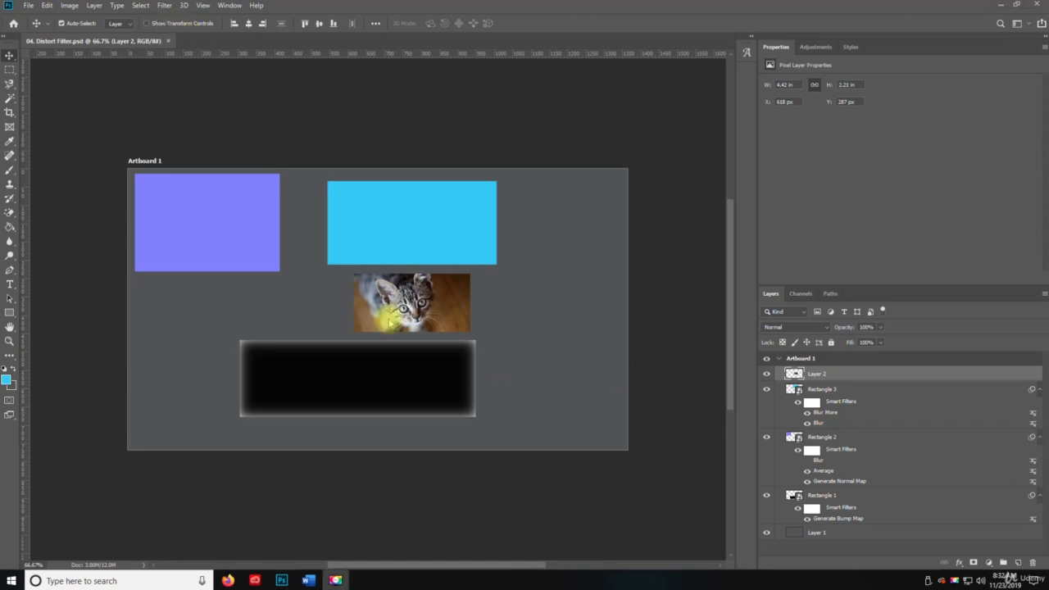
Start the Ripple distortion on the kitten layer and preview the Small and Large sizes with an amount of 100%
click(164, 6)
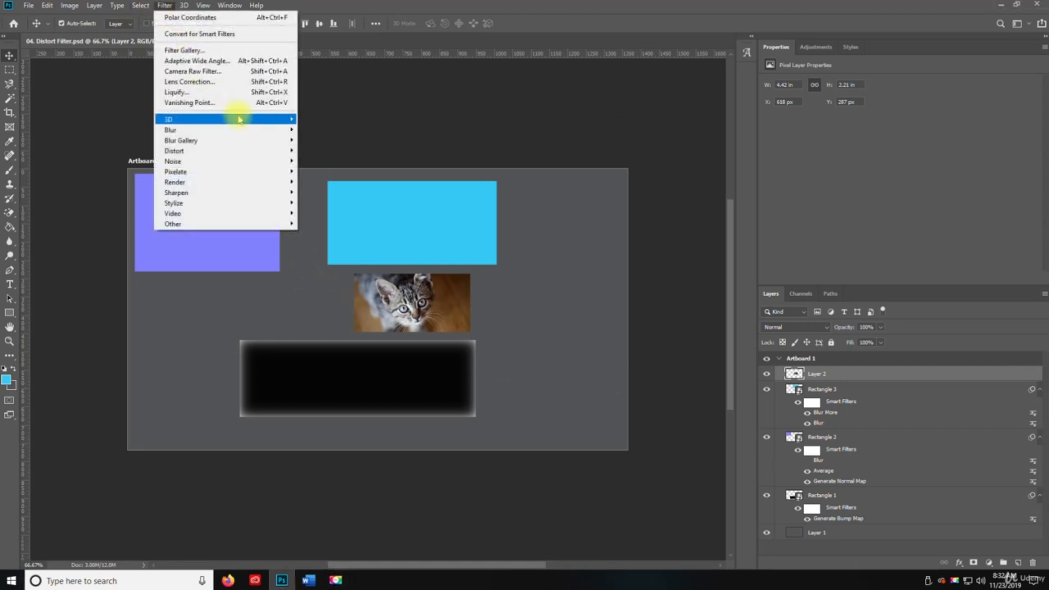
mouse_move(259, 156)
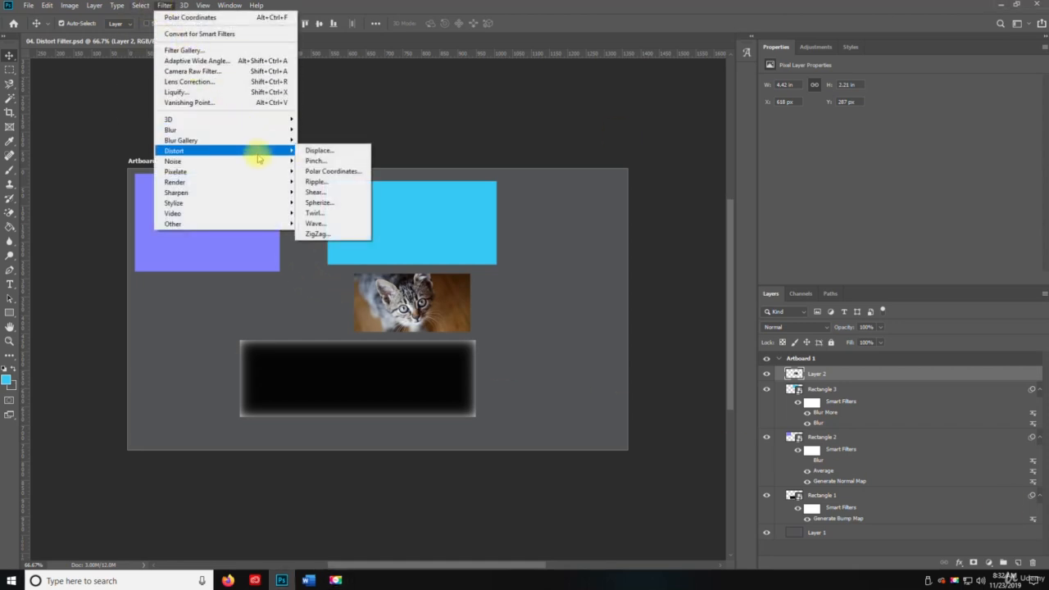
click(320, 181)
drag(474, 193, 499, 246)
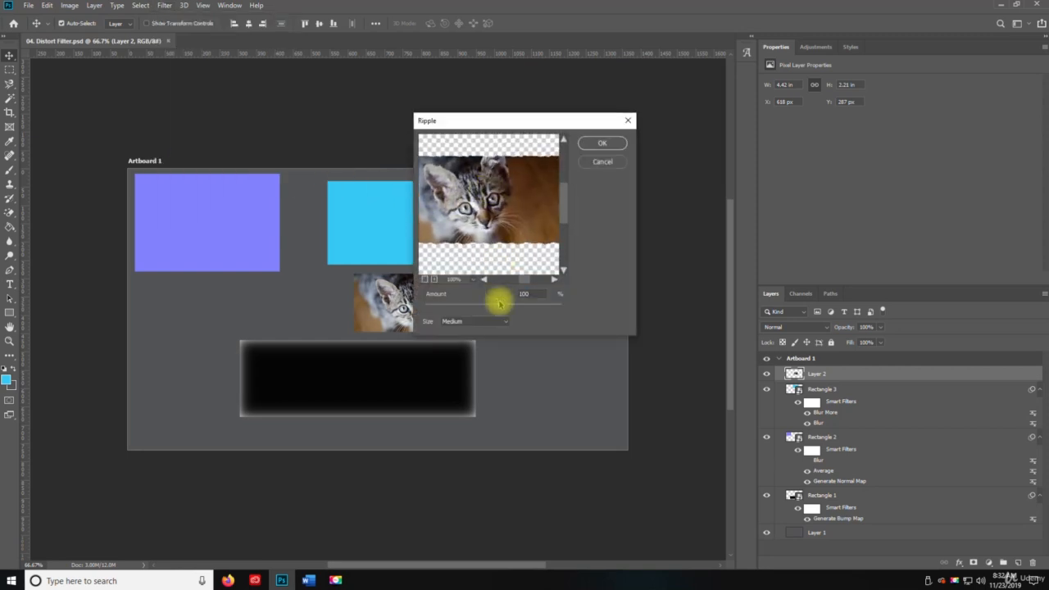
click(484, 322)
click(475, 331)
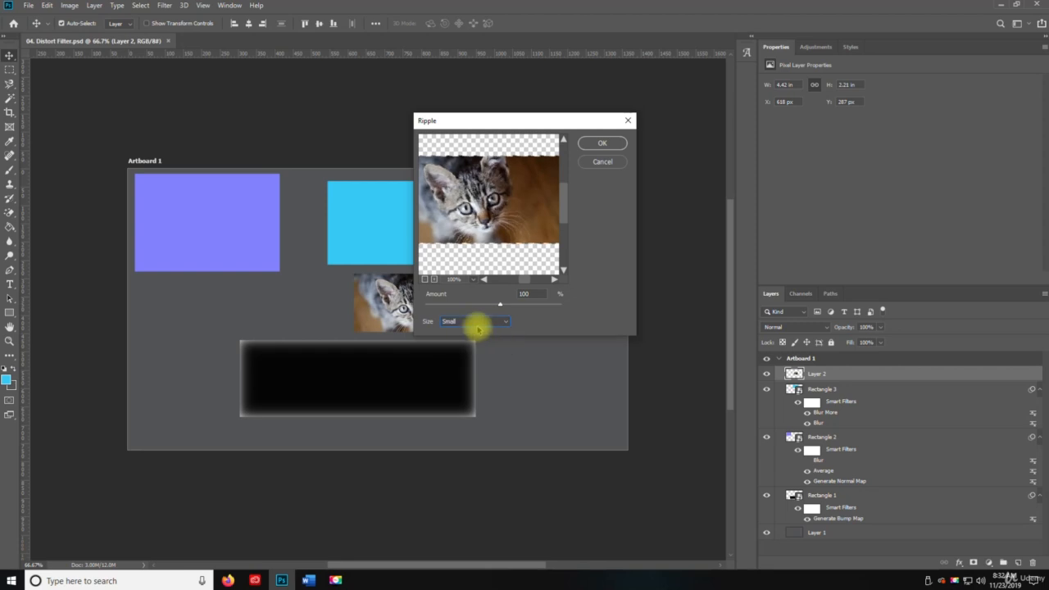
click(479, 322)
click(469, 349)
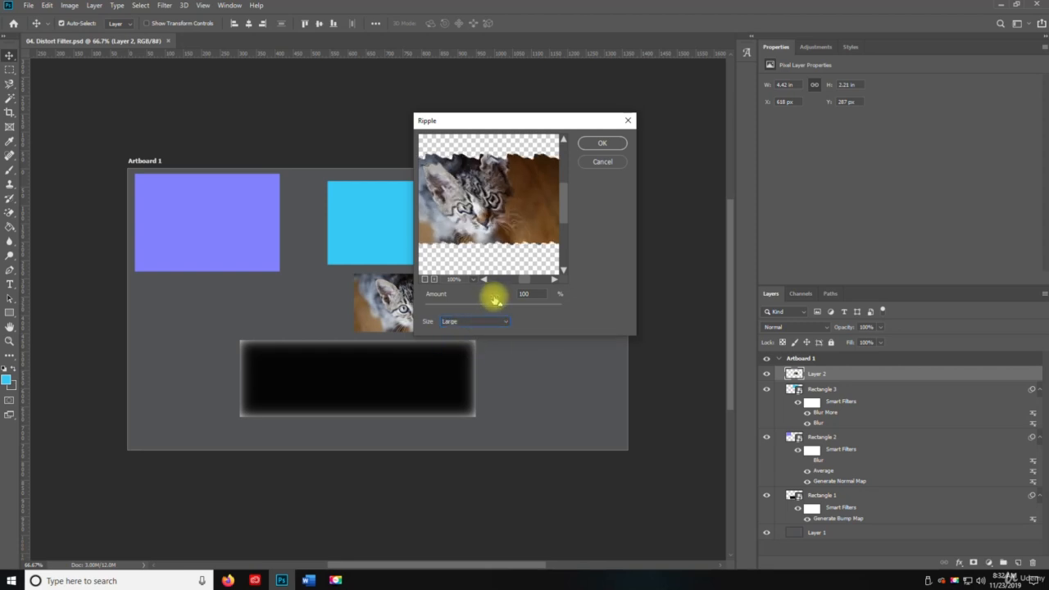
Set the Ripple amount to -94% and switch its size to Medium
drag(499, 306, 482, 324)
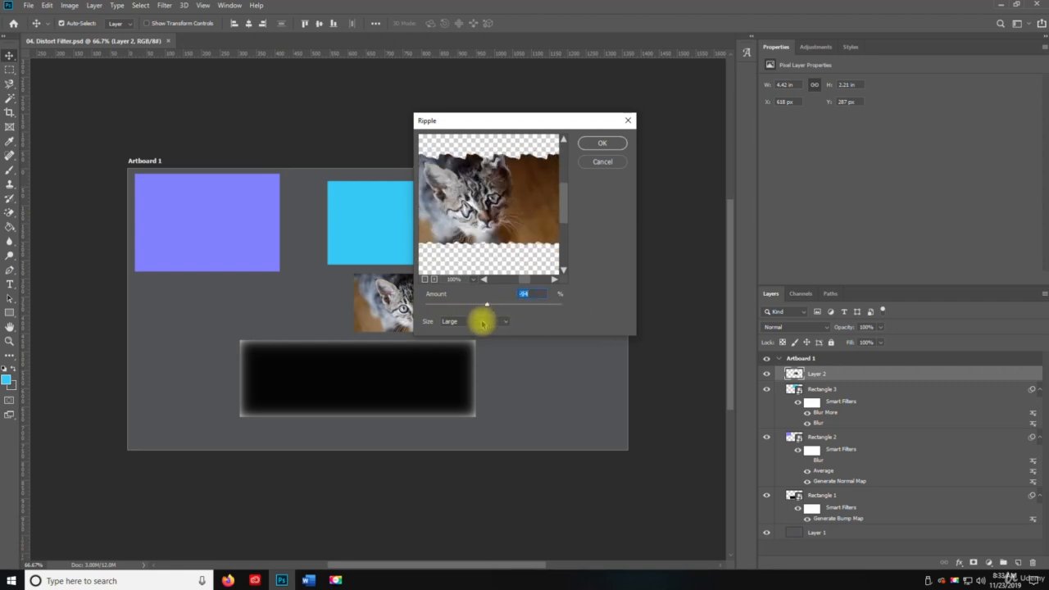
click(483, 324)
click(466, 333)
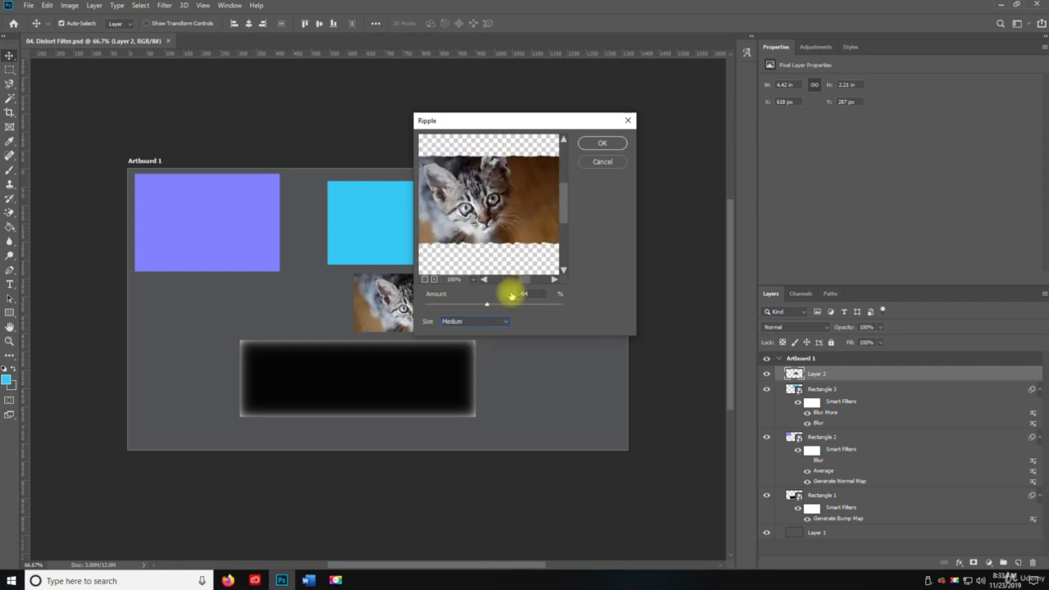
Try a Ripple amount of -518%, apply the filter to the kitten layer with -390%, and undo it
drag(488, 305, 460, 306)
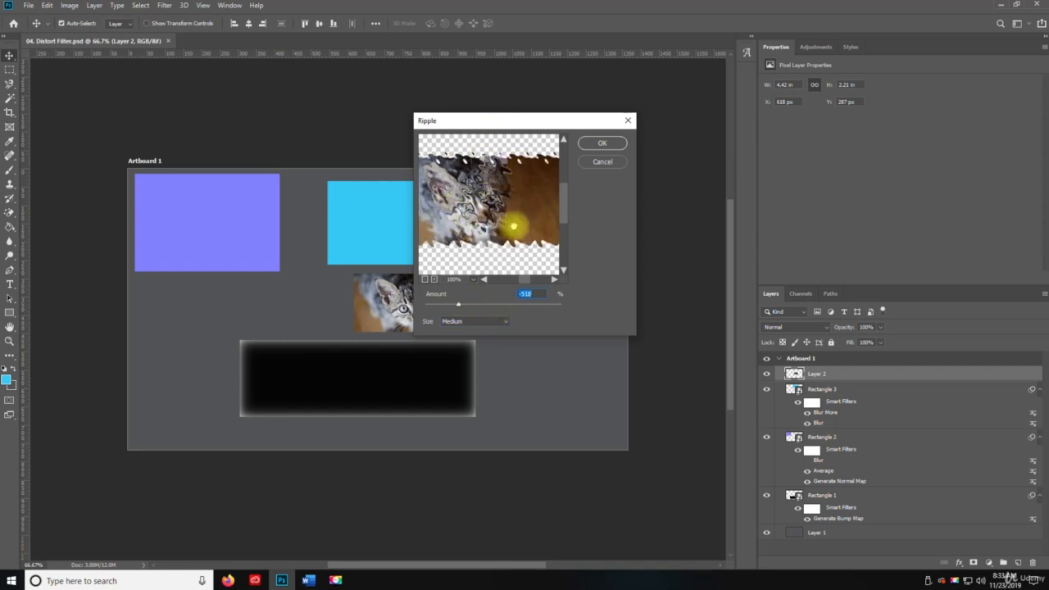
mouse_move(511, 227)
mouse_down()
mouse_move(438, 226)
mouse_move(514, 218)
mouse_up()
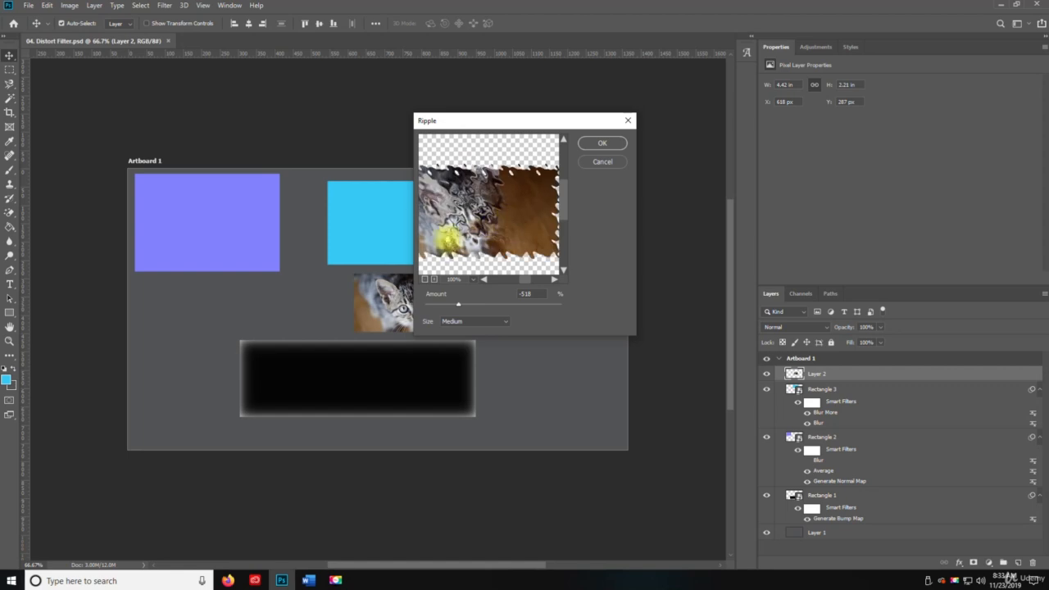
drag(447, 237, 495, 235)
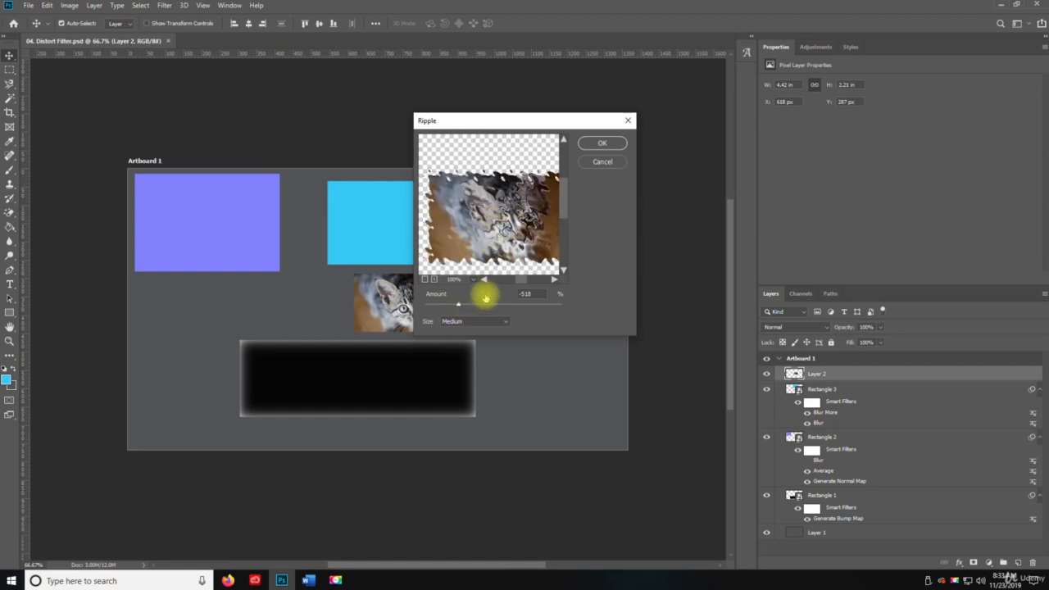
click(474, 306)
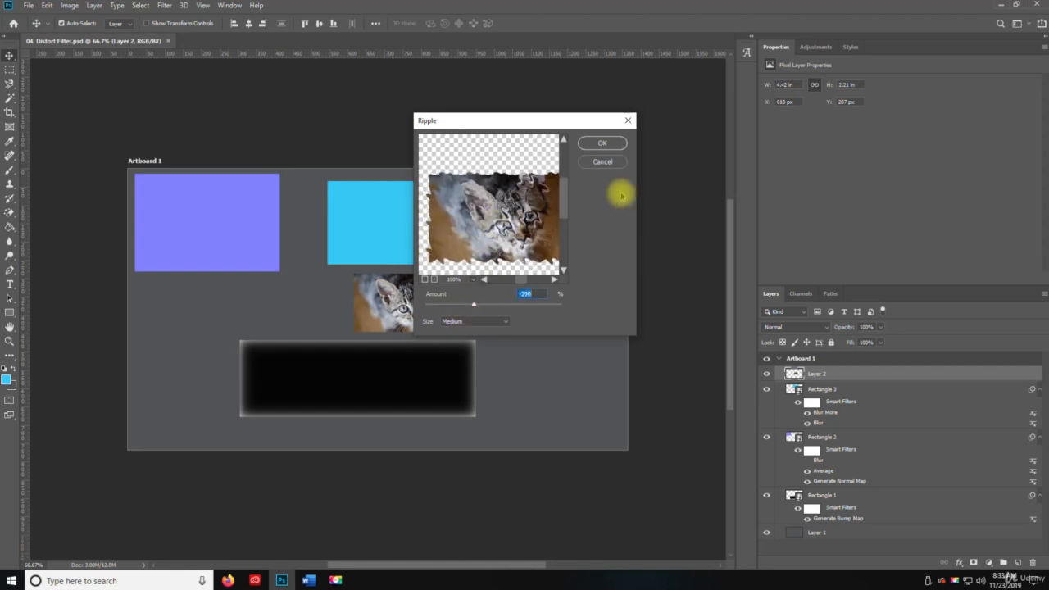
click(603, 144)
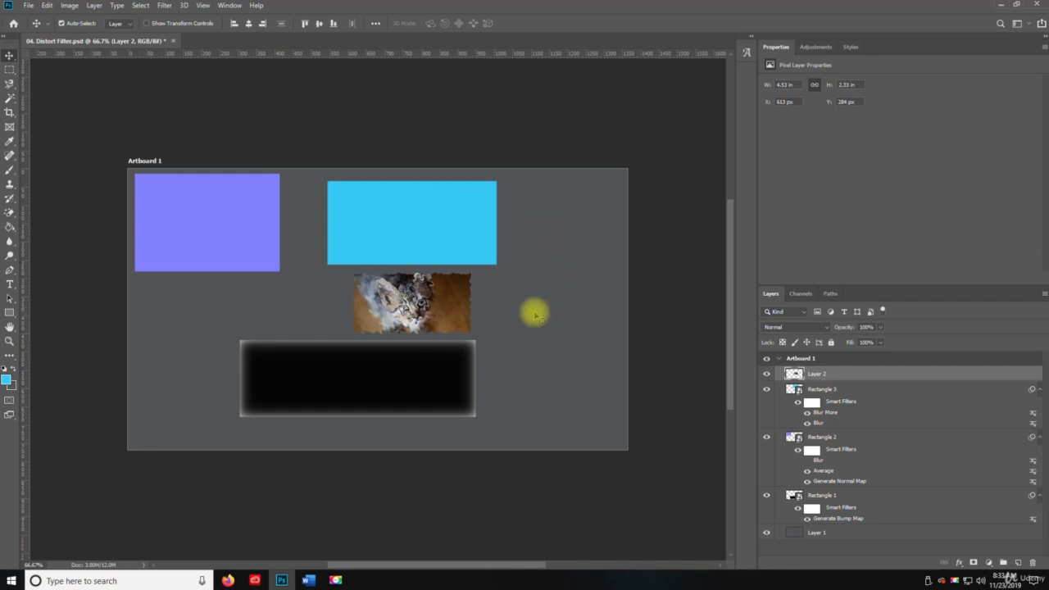
Apply the Ripple filter to the blue rectangle with a stronger negative amount so its edges become jagged
click(461, 227)
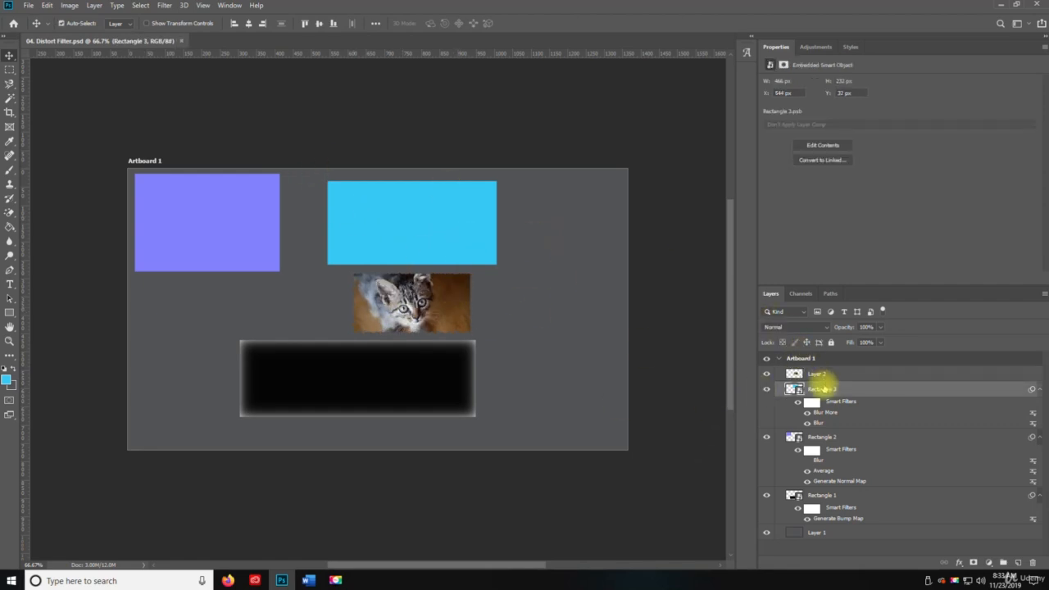
click(160, 8)
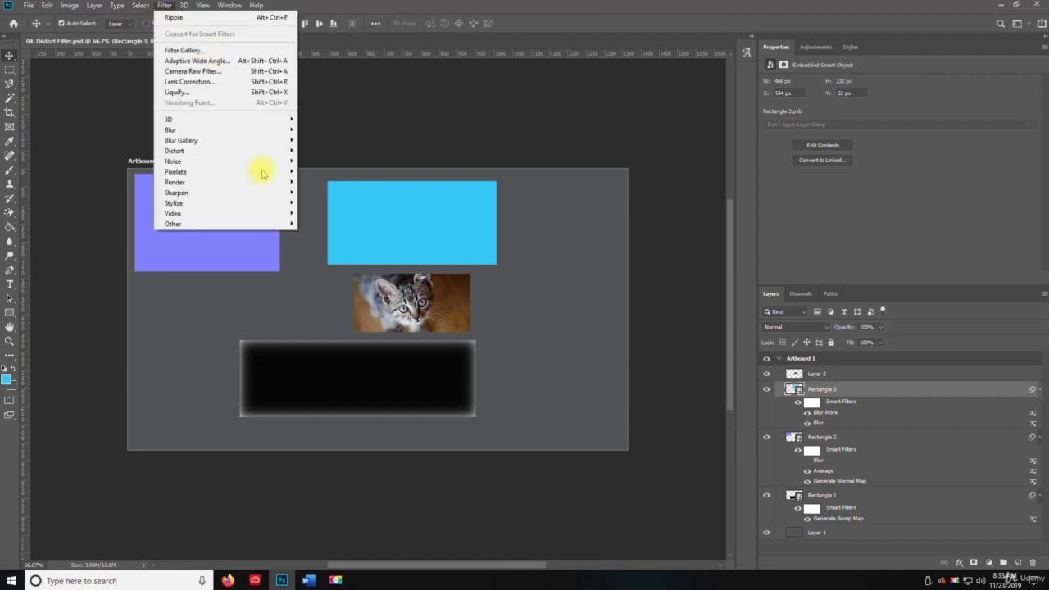
mouse_move(254, 159)
click(343, 181)
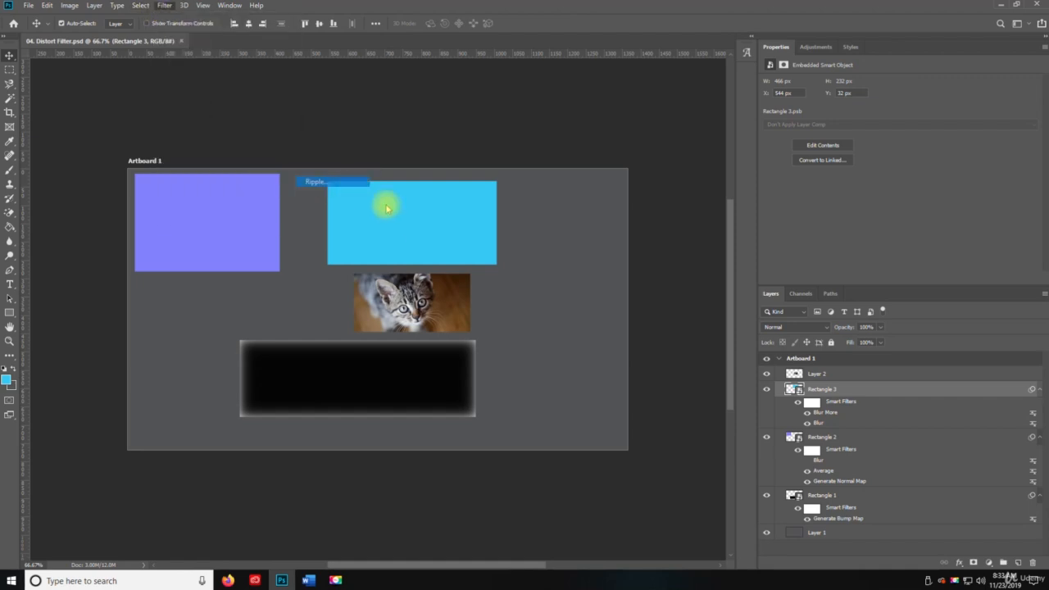
drag(509, 168, 499, 234)
drag(472, 304, 399, 306)
click(611, 141)
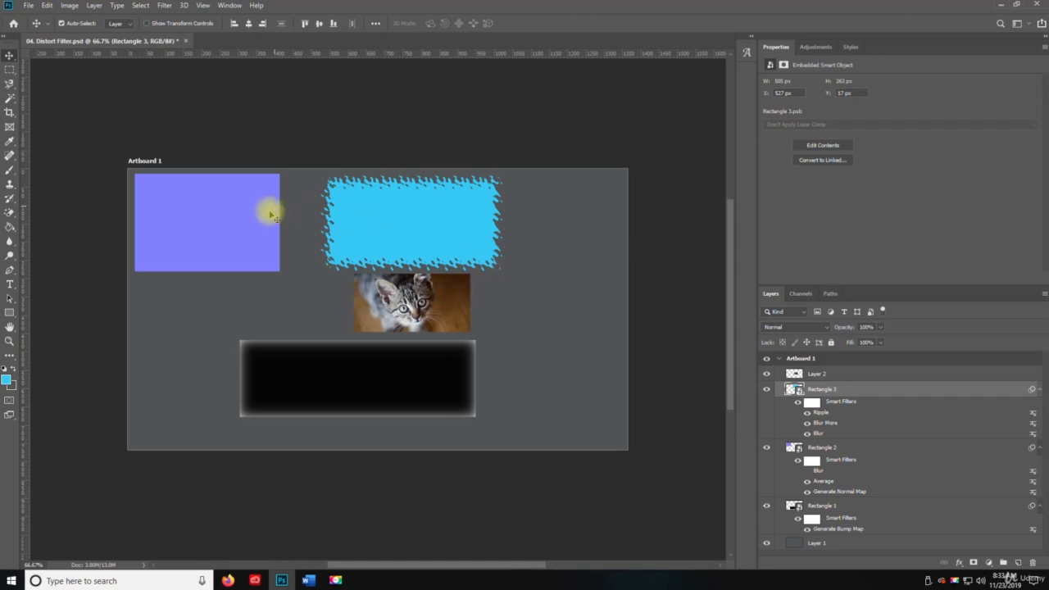
Move the kitten image onto the rippled blue rectangle at about X 621 px, Y 69 px, and save the document
click(176, 205)
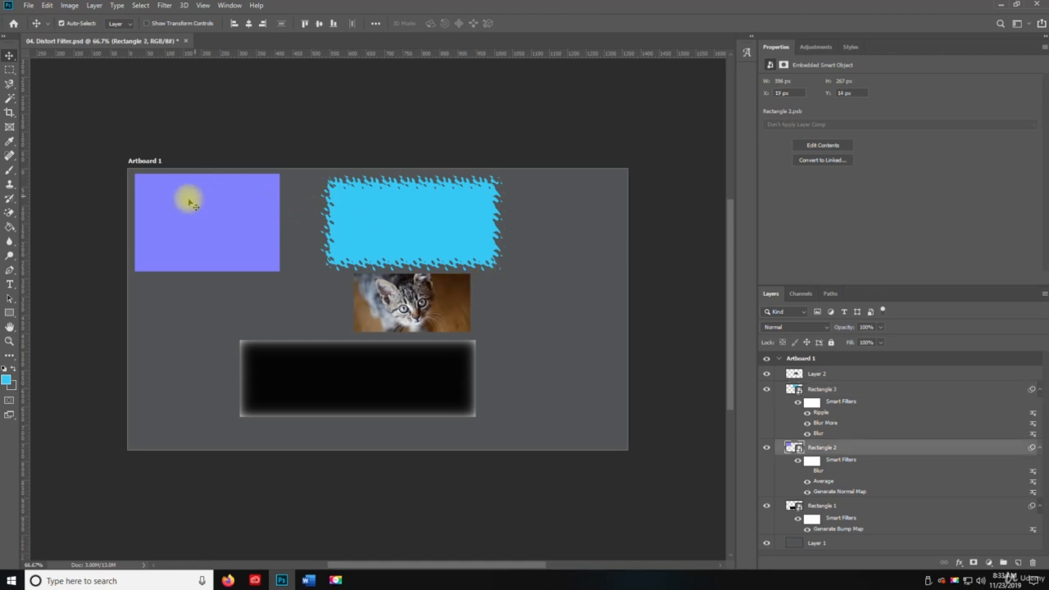
click(308, 363)
click(456, 313)
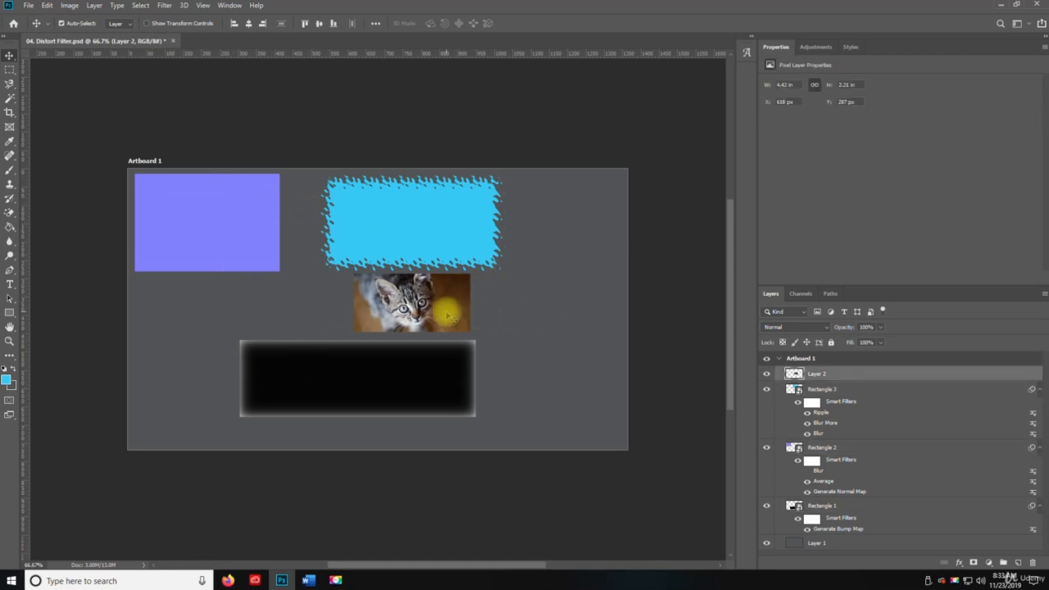
drag(449, 316, 450, 235)
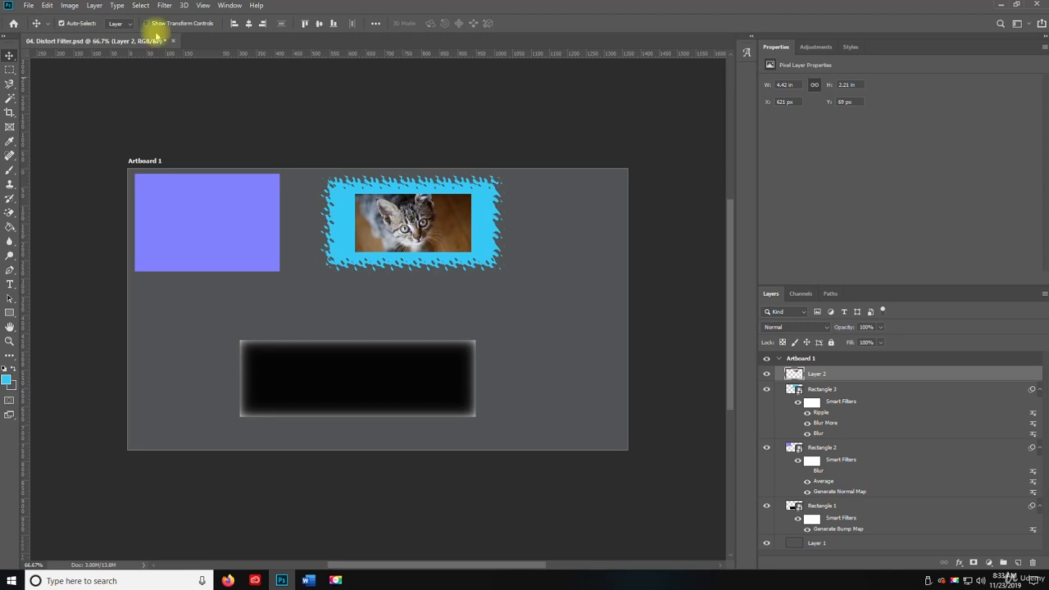
click(27, 5)
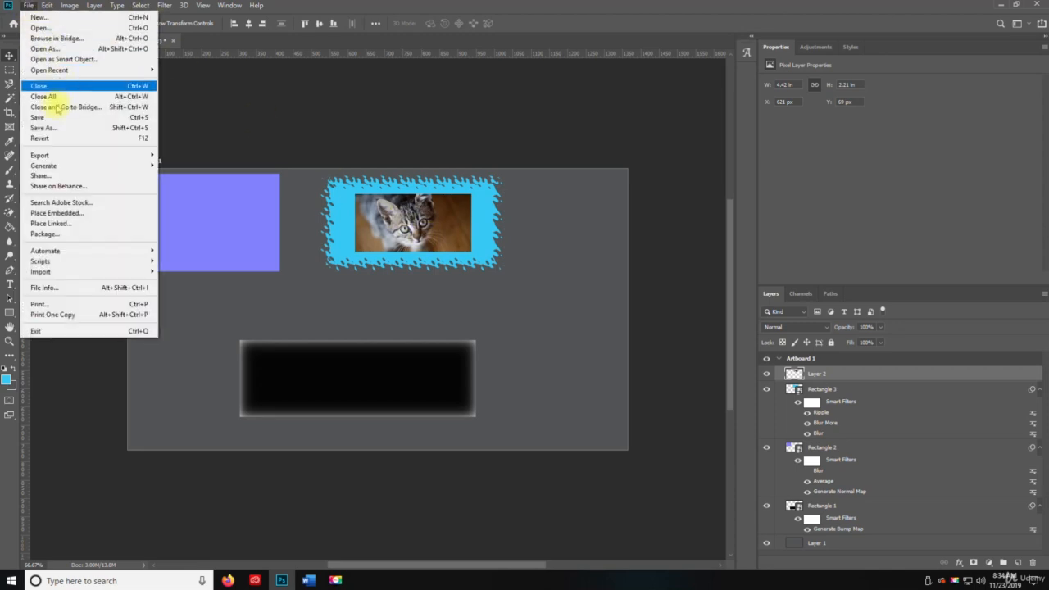
Apply the Shear filter to the kitten layer with the curve's midpoint bent one grid cell right and undefined areas set to Wrap Around
click(165, 6)
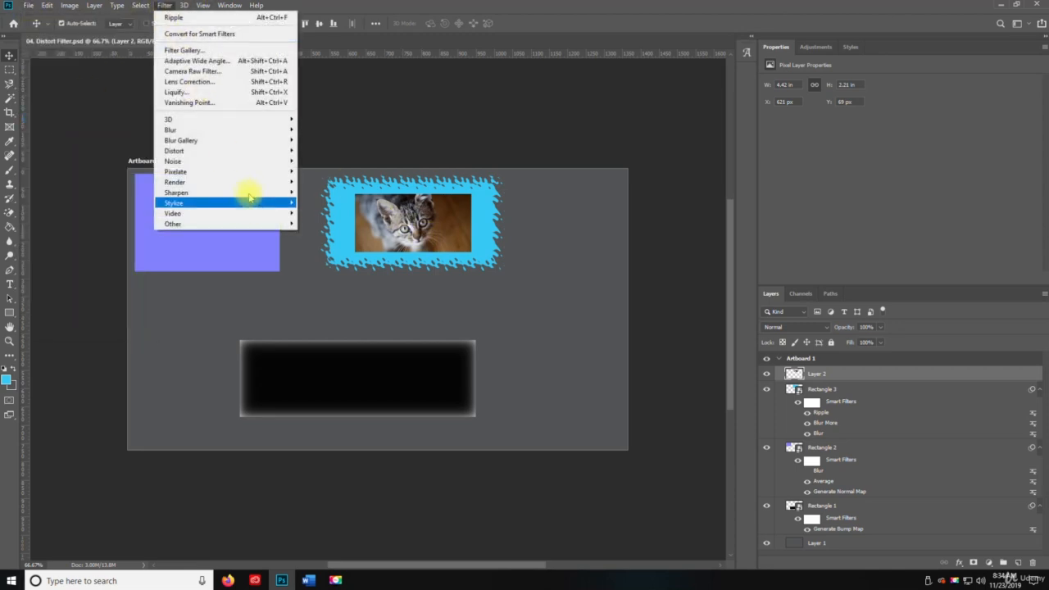
mouse_move(267, 151)
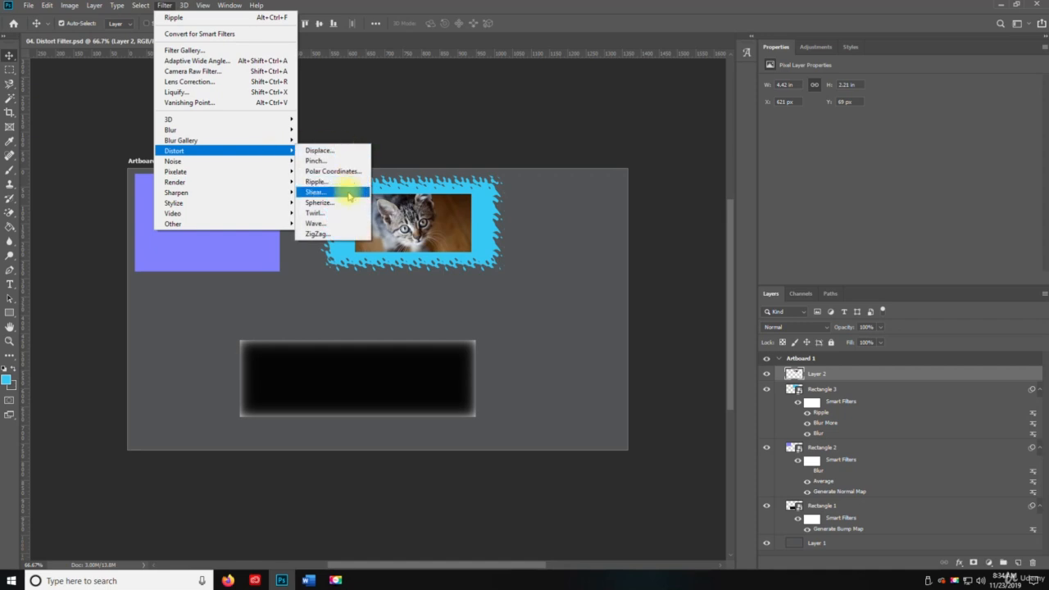
click(349, 195)
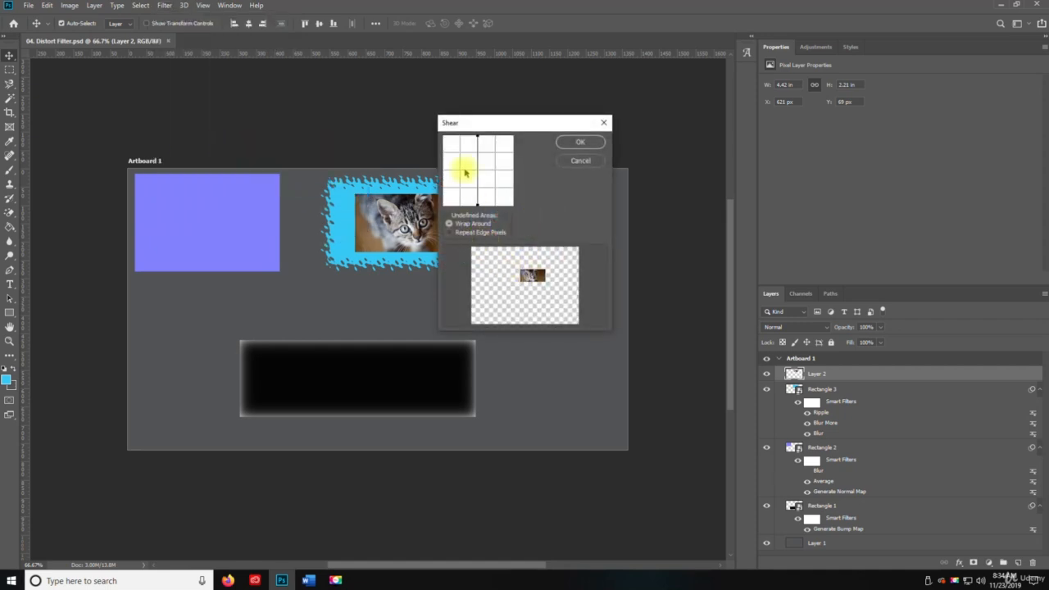
mouse_move(478, 170)
mouse_down()
mouse_move(497, 169)
mouse_move(481, 159)
mouse_move(435, 164)
mouse_move(496, 169)
mouse_up()
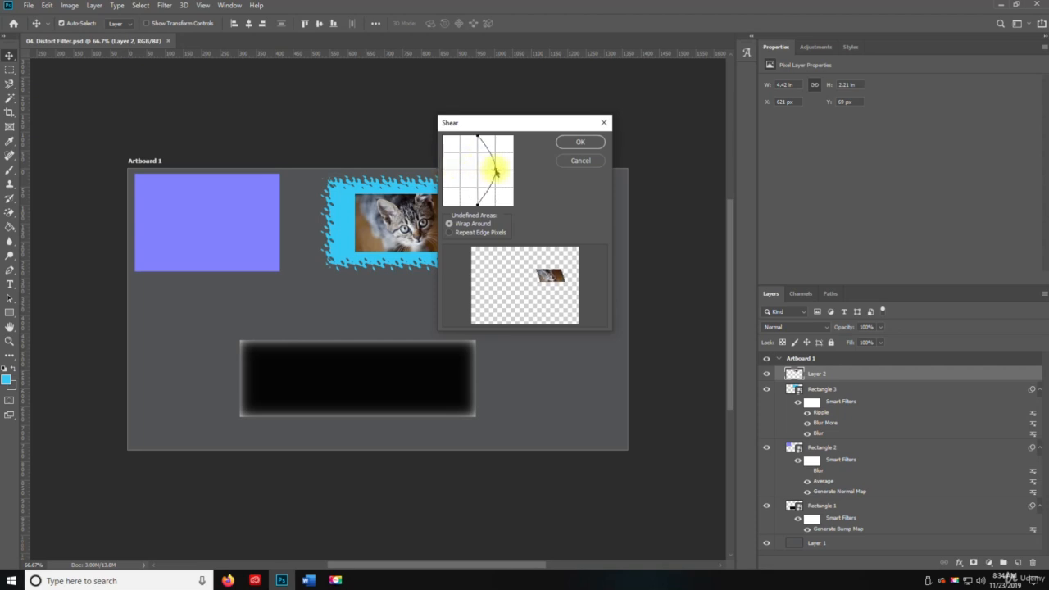
click(581, 143)
Move the sheared kitten back over the blue rectangle, and undo both the move and the Shear filter
drag(513, 222, 430, 223)
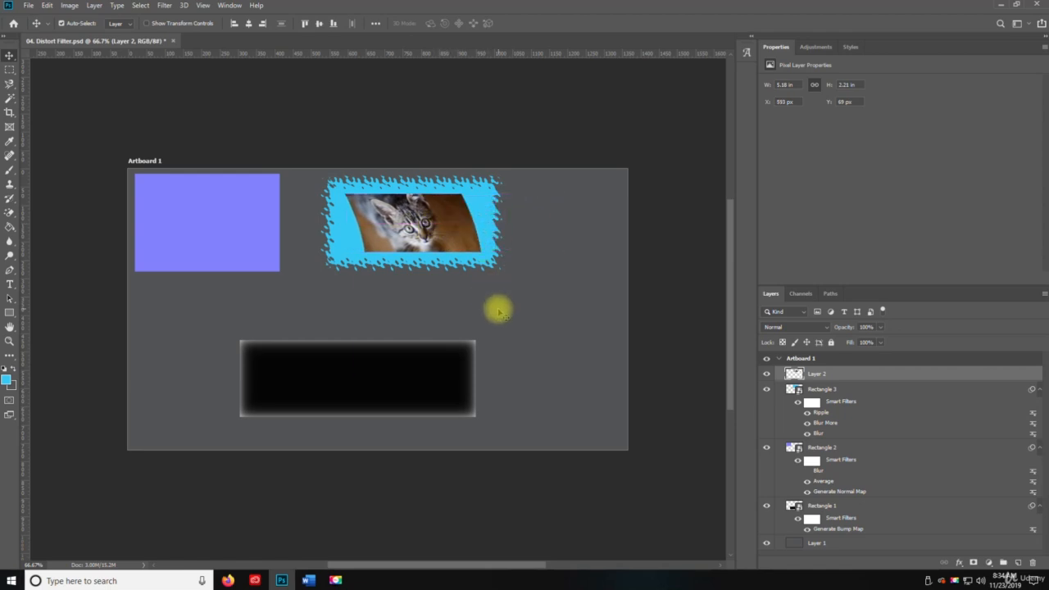
key(ctrl+z)
key(ctrl+z)
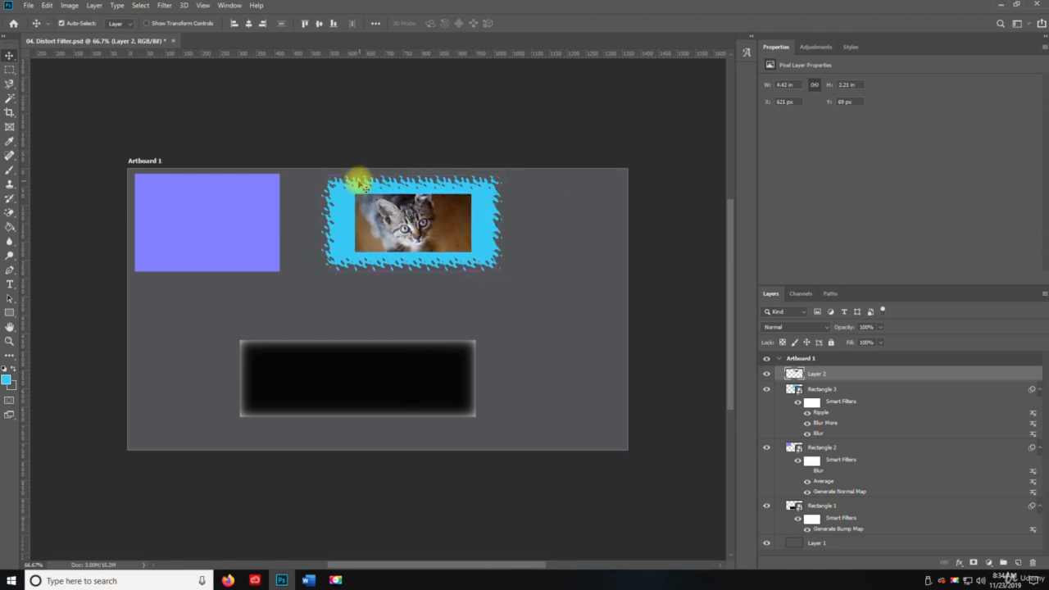
Start the Spherize distortion on the kitten layer and show the whole kitten in its preview at 50% zoom
click(81, 23)
click(166, 7)
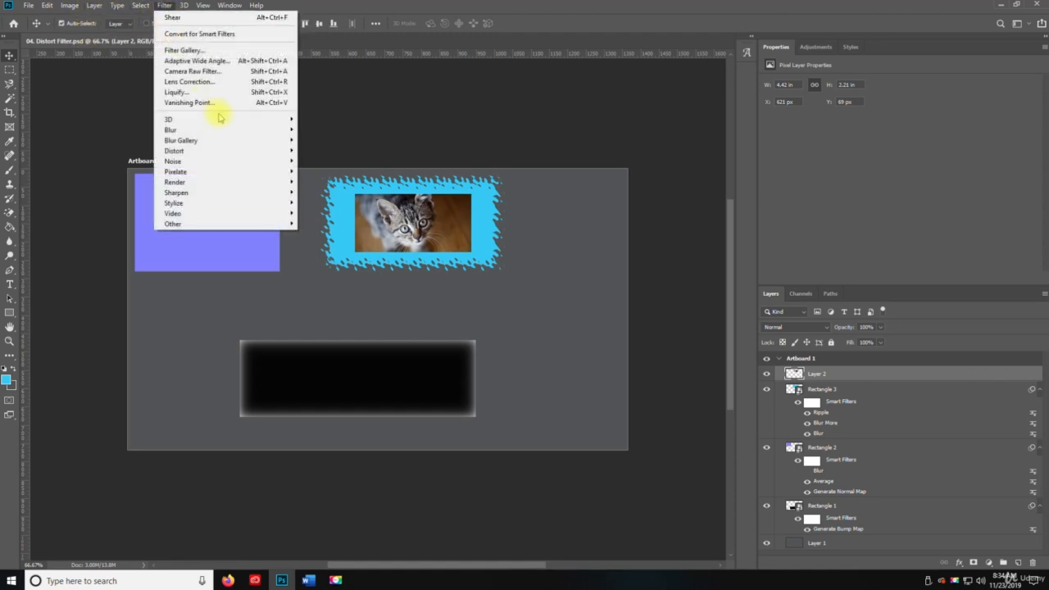
mouse_move(257, 155)
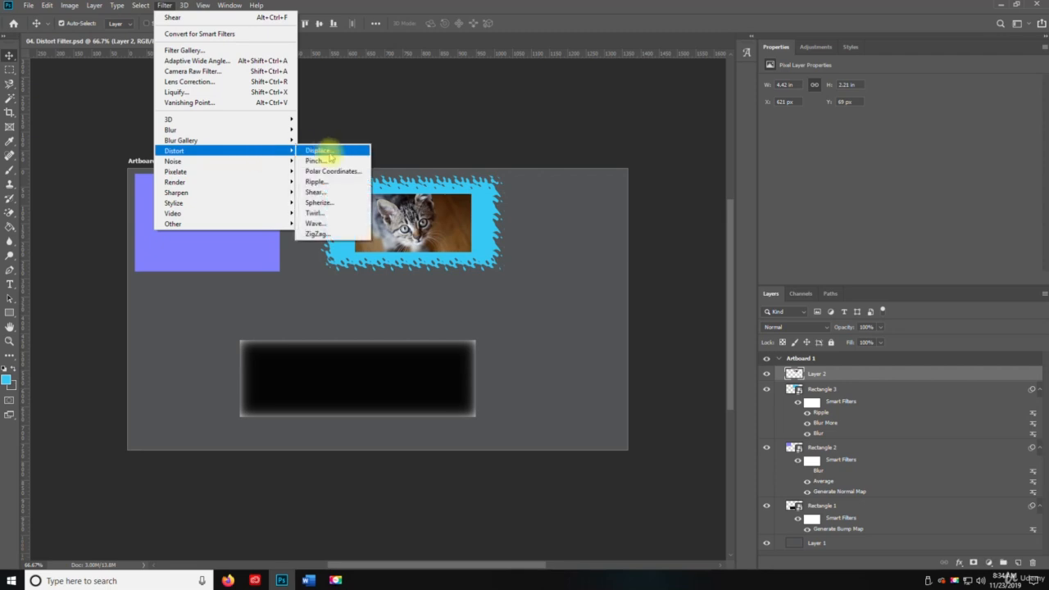
click(327, 208)
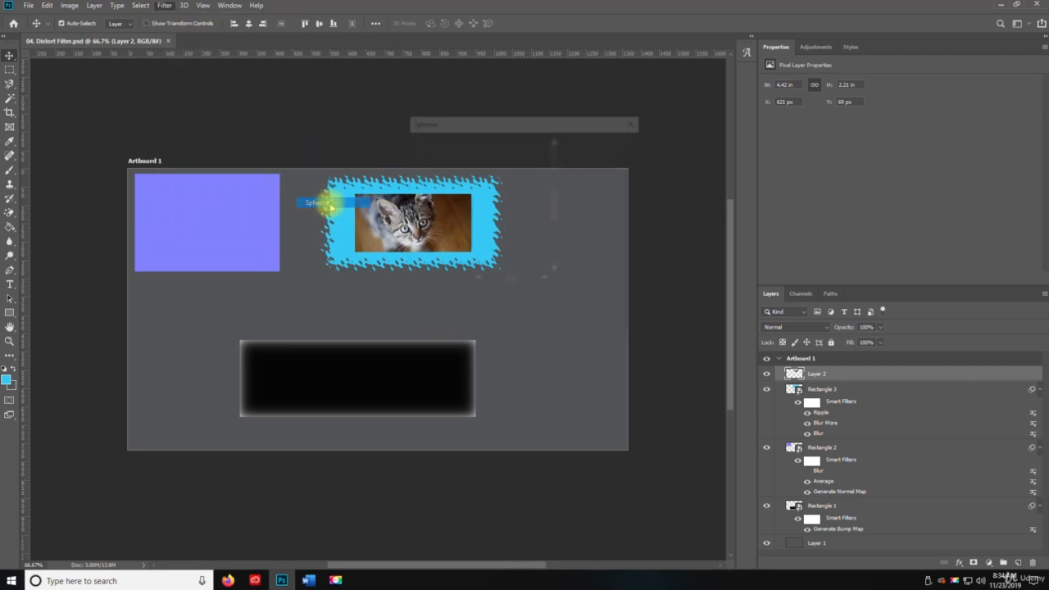
drag(540, 155, 506, 216)
drag(470, 122, 415, 119)
mouse_move(421, 176)
mouse_down()
mouse_move(448, 169)
mouse_move(437, 179)
mouse_up()
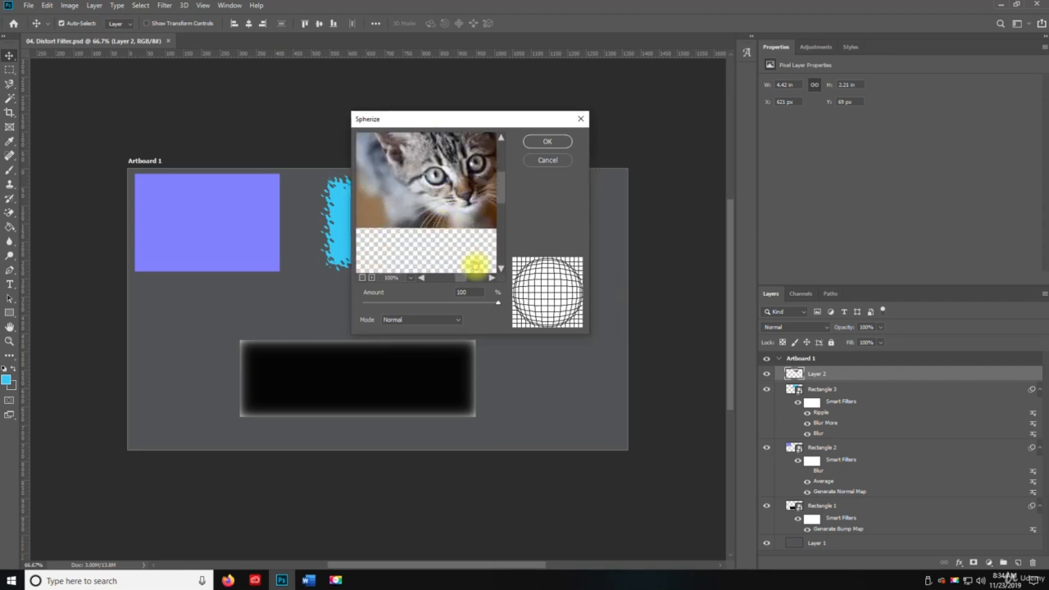
click(362, 278)
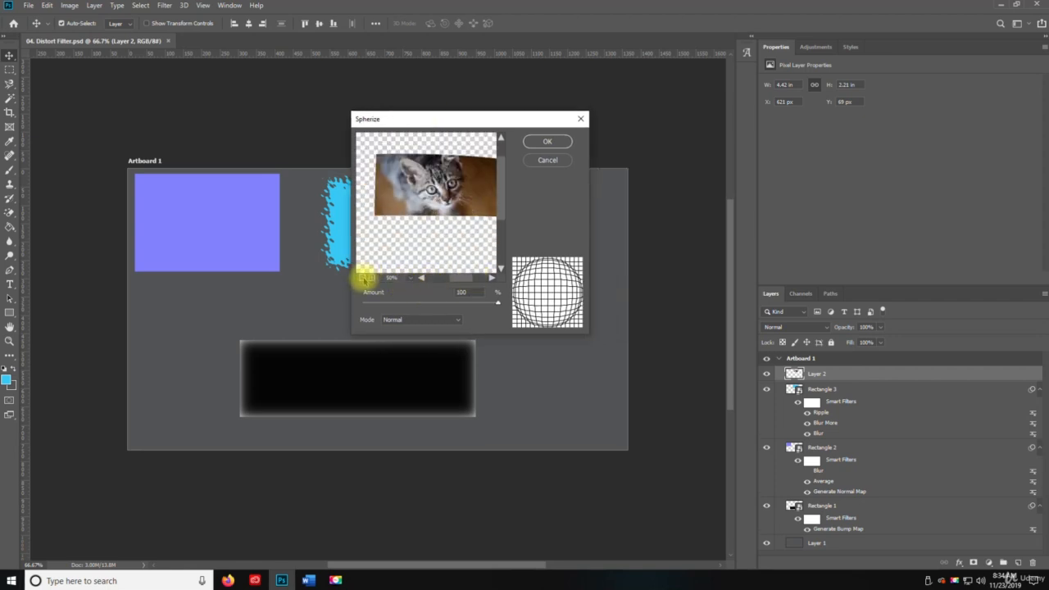
mouse_move(448, 195)
mouse_down()
mouse_move(434, 205)
mouse_move(446, 202)
mouse_up()
Try negative and positive Spherize amounts in Normal mode and apply the filter to the kitten layer at 100%
click(436, 303)
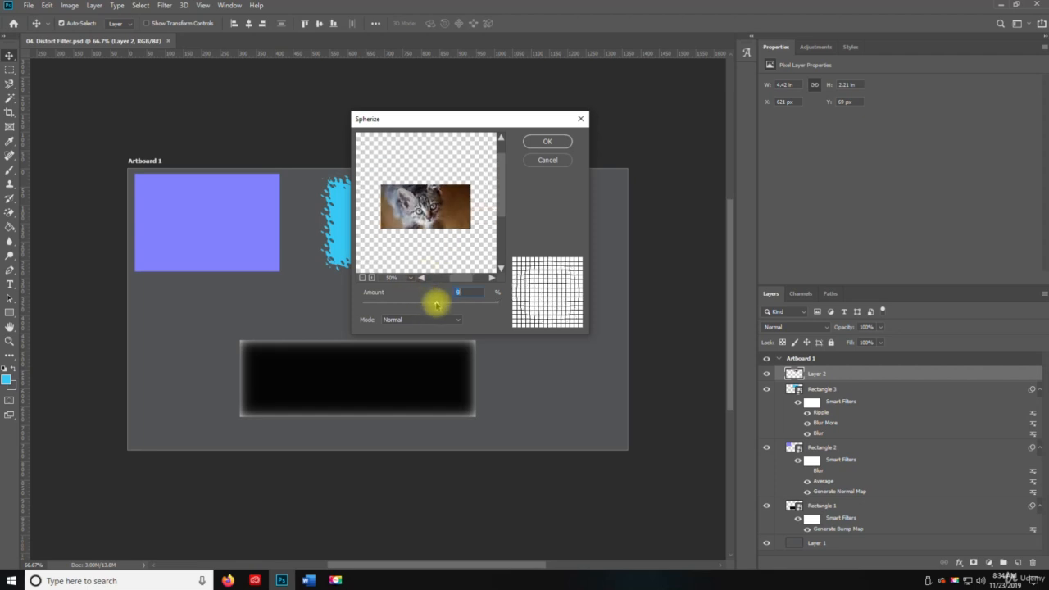
drag(436, 305, 557, 304)
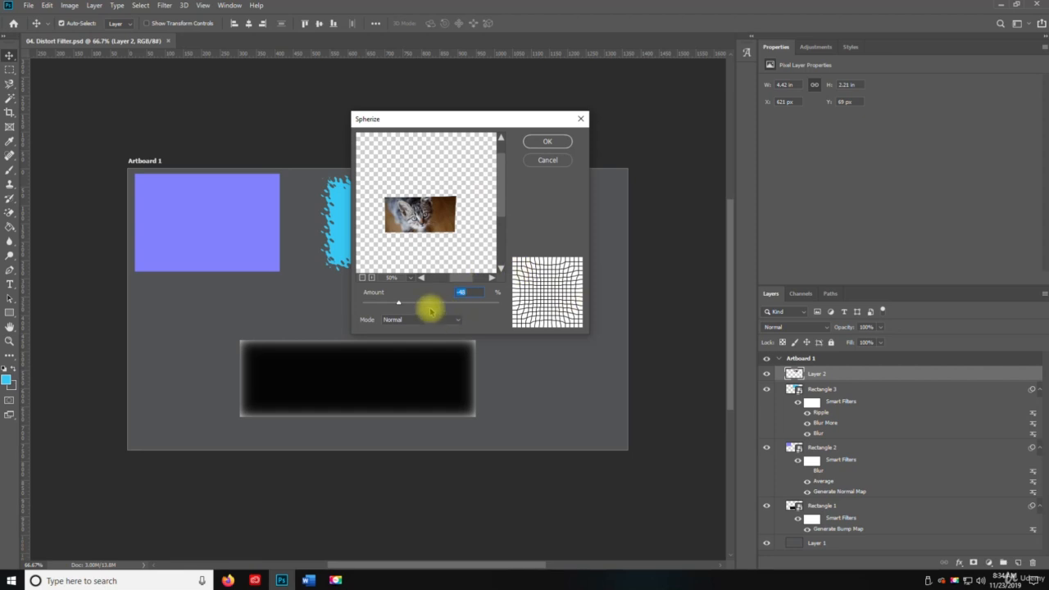
drag(400, 305, 563, 307)
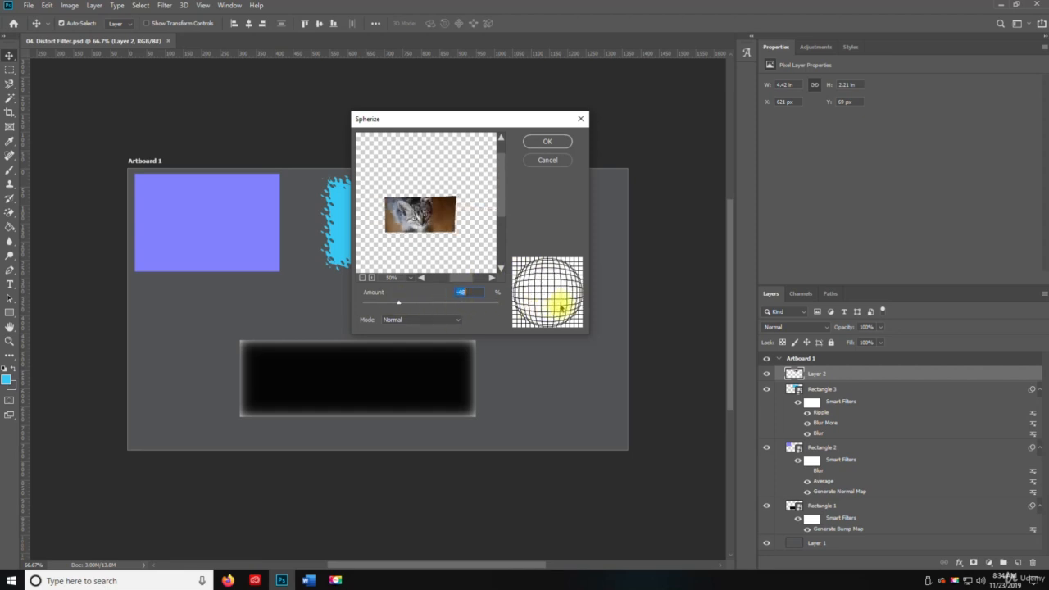
click(487, 304)
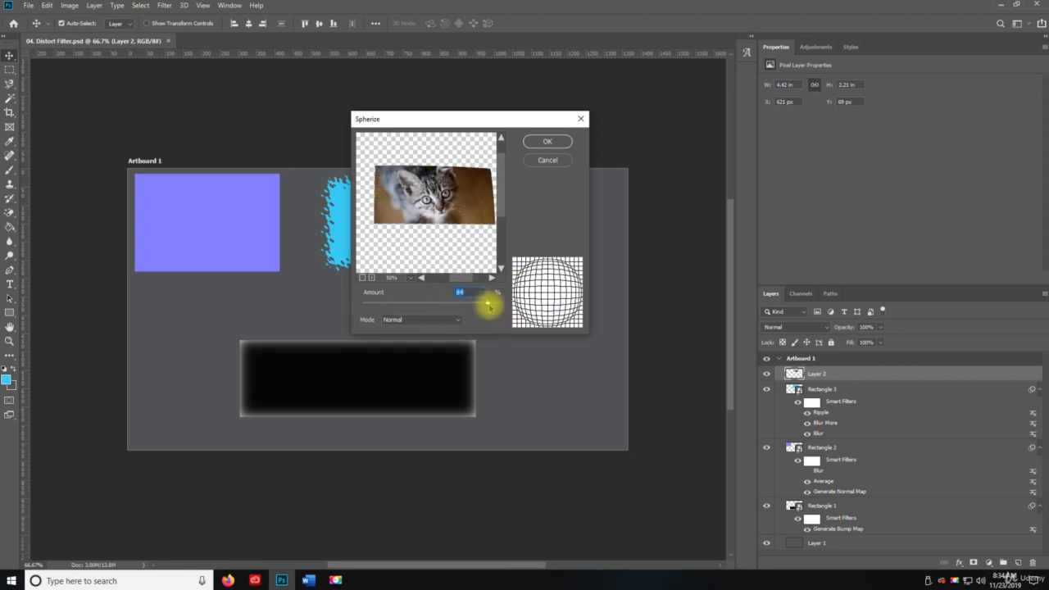
drag(490, 305, 503, 303)
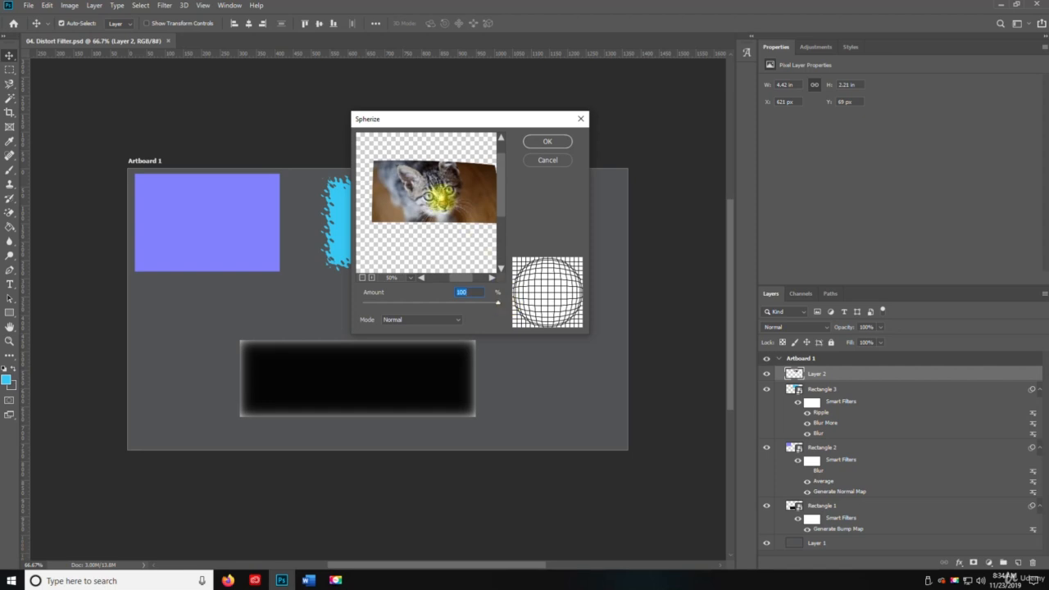
drag(440, 199, 428, 209)
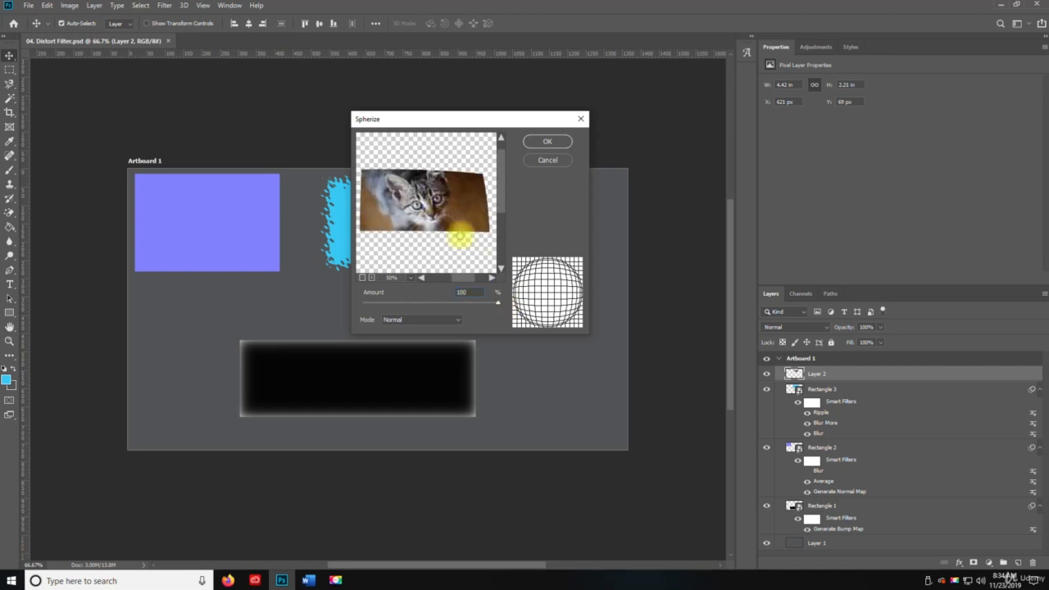
click(546, 142)
Move the spherized kitten over the rippled blue rectangle at about X 542 px, Y 31 px, and save the document
drag(426, 205, 414, 237)
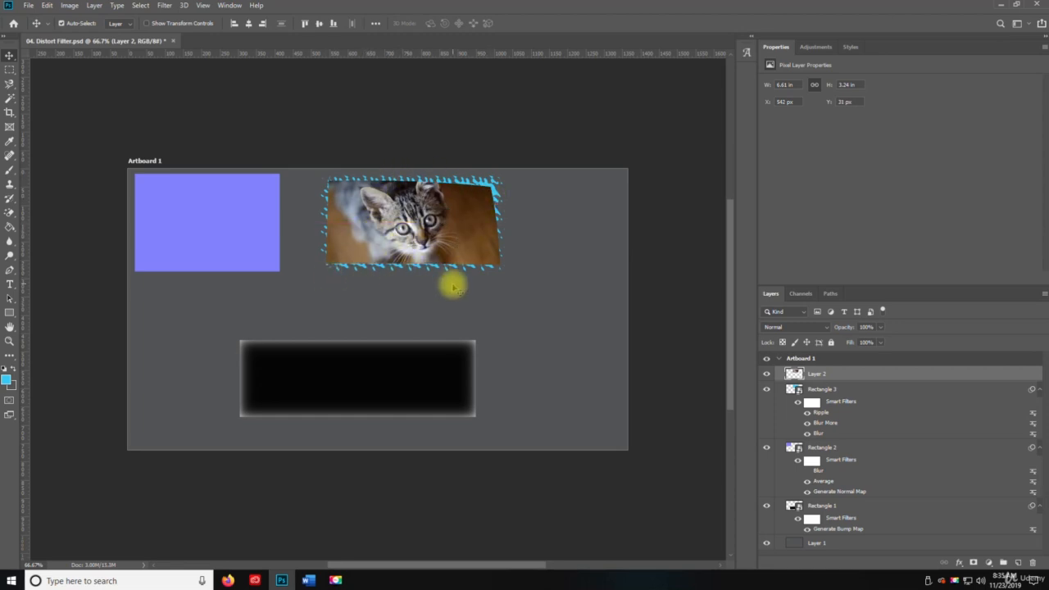
key(ctrl)
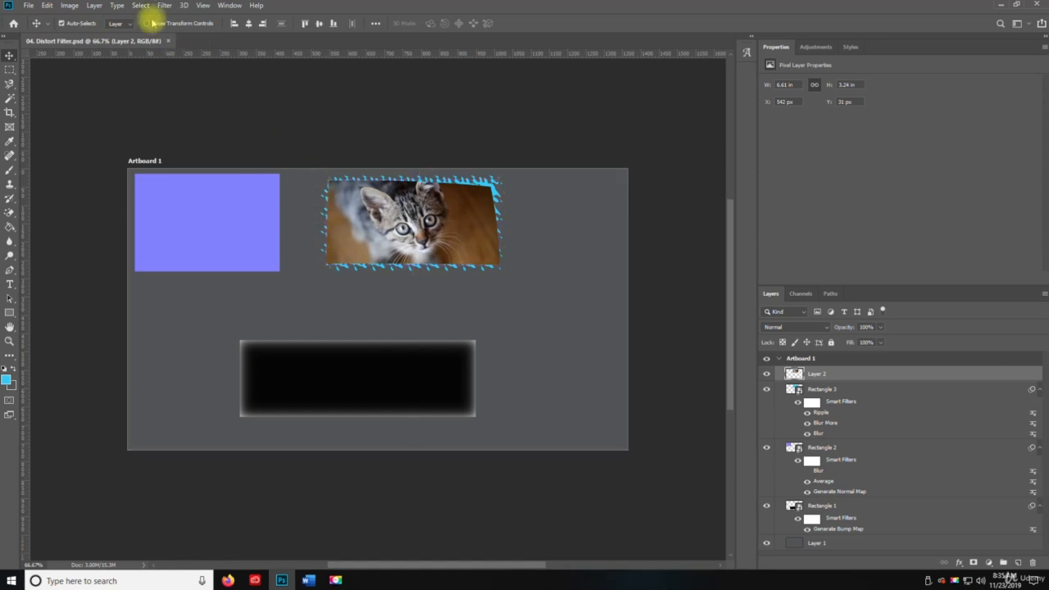
Apply the Twirl filter to the kitten layer with an angle of 50°
click(164, 5)
mouse_move(263, 167)
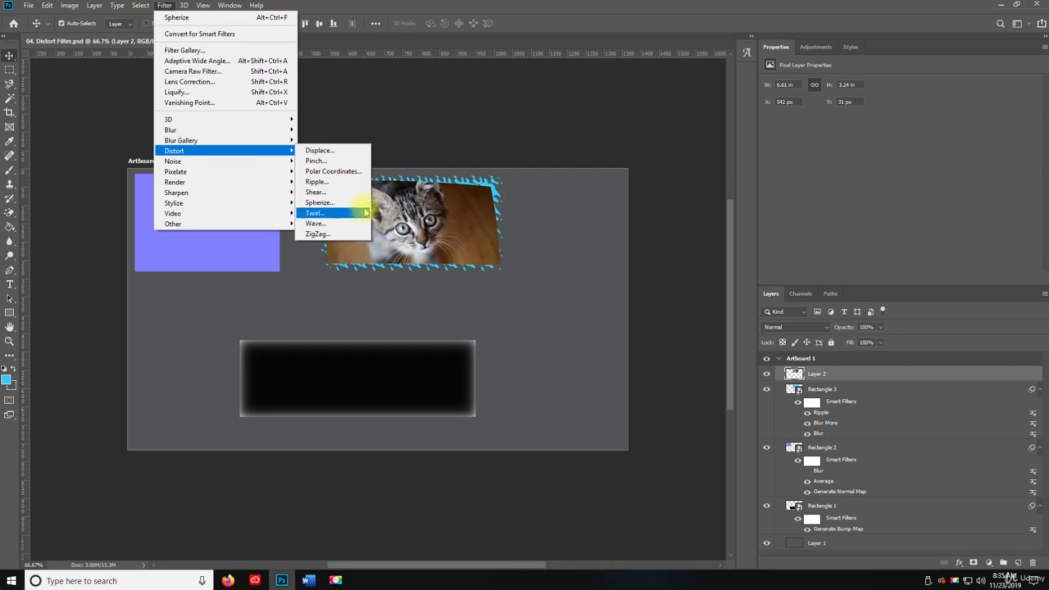
click(363, 215)
drag(445, 235, 464, 268)
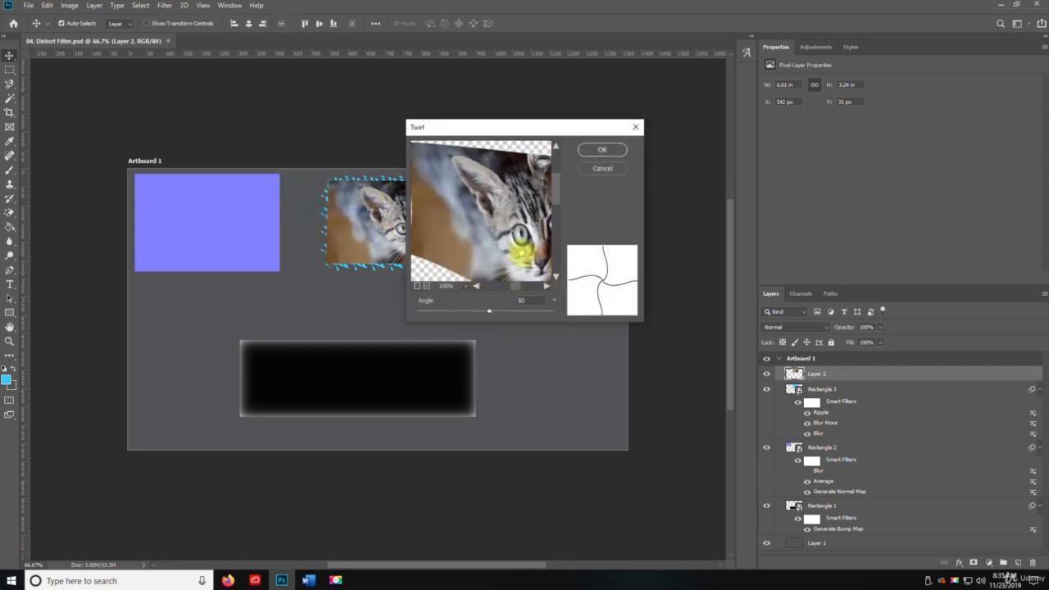
drag(522, 252, 492, 250)
click(621, 151)
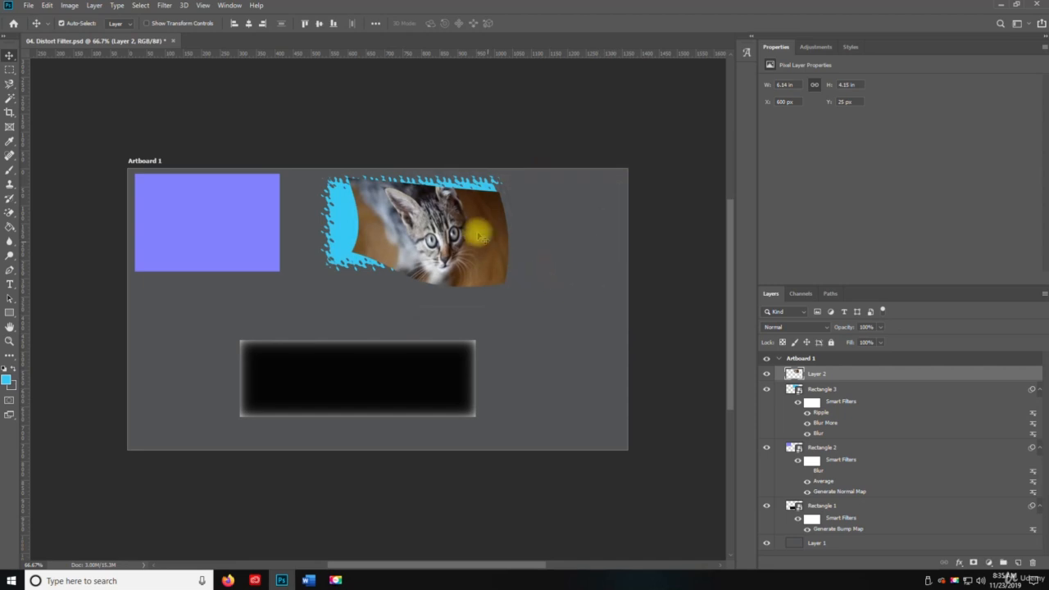
Move the twirled kitten back over the blue rectangle, and undo both the move and the Twirl filter
drag(422, 229, 459, 233)
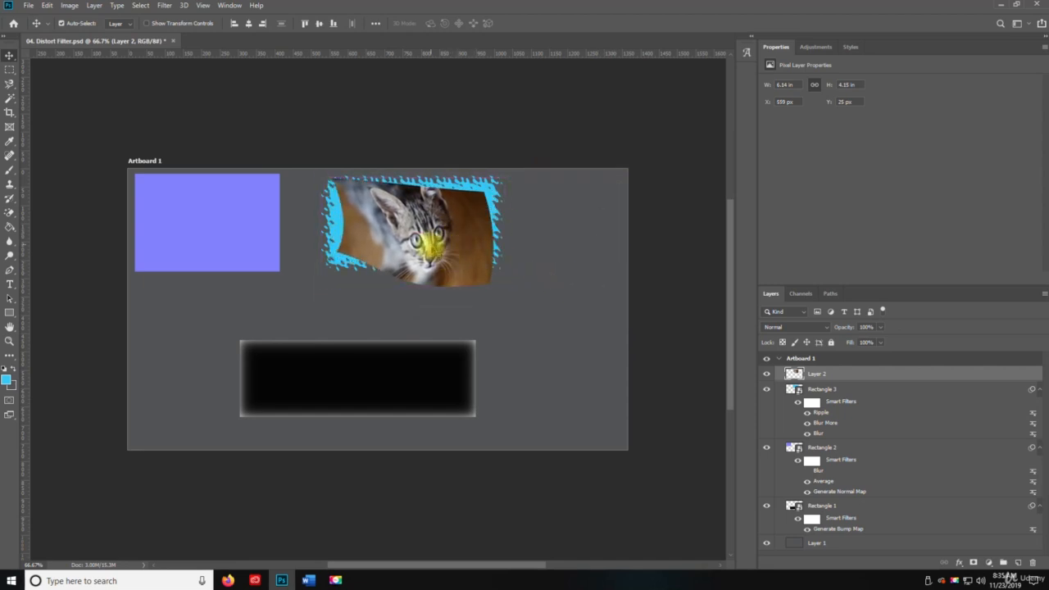
key(ctrl+z)
key(ctrl+z)
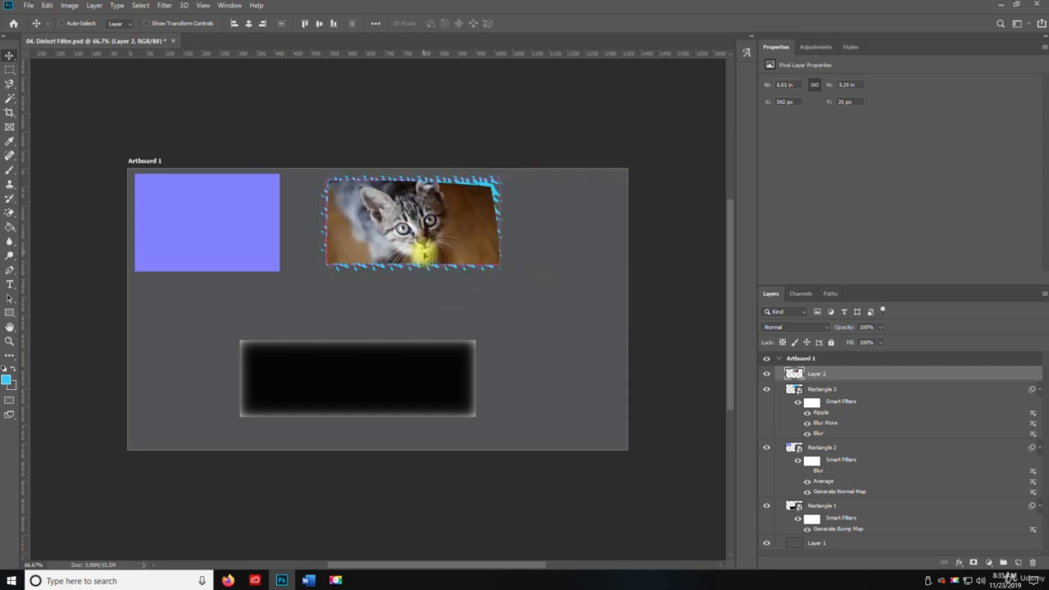
Try the Wave filter on the kitten layer with Sine type, wavelength 10 to 120 and amplitude 5 to 35, and undo it
click(166, 6)
mouse_move(234, 151)
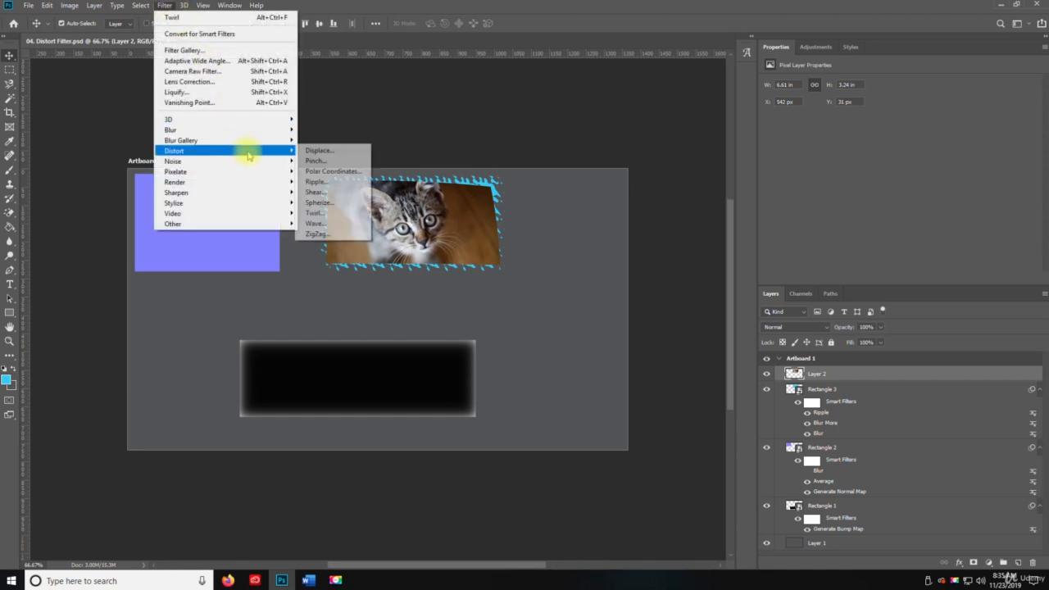
click(349, 224)
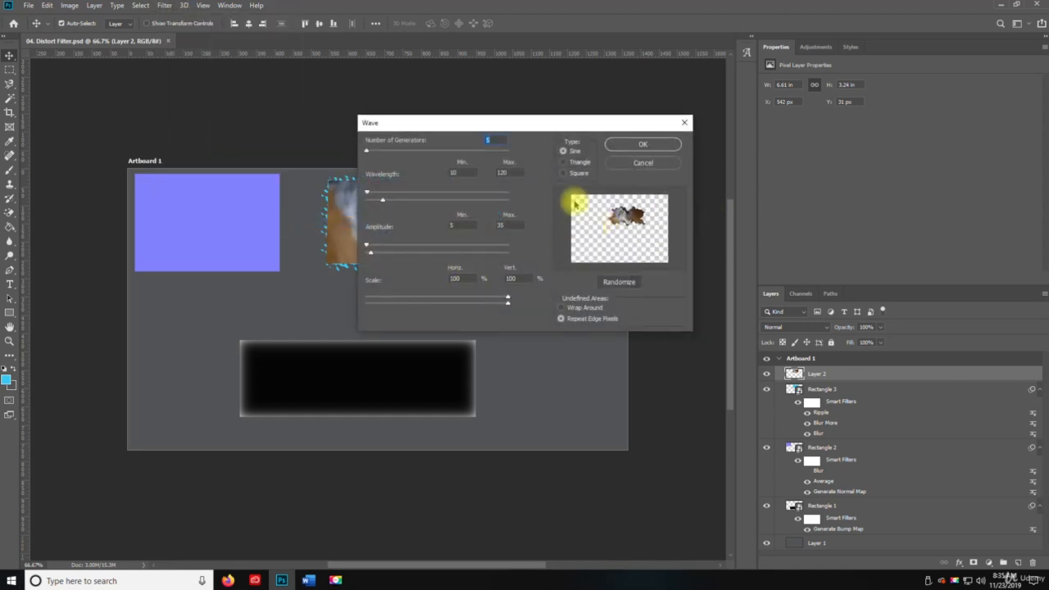
click(661, 144)
mouse_move(434, 222)
mouse_down()
mouse_move(453, 223)
mouse_move(499, 283)
mouse_move(445, 202)
mouse_move(417, 222)
mouse_up()
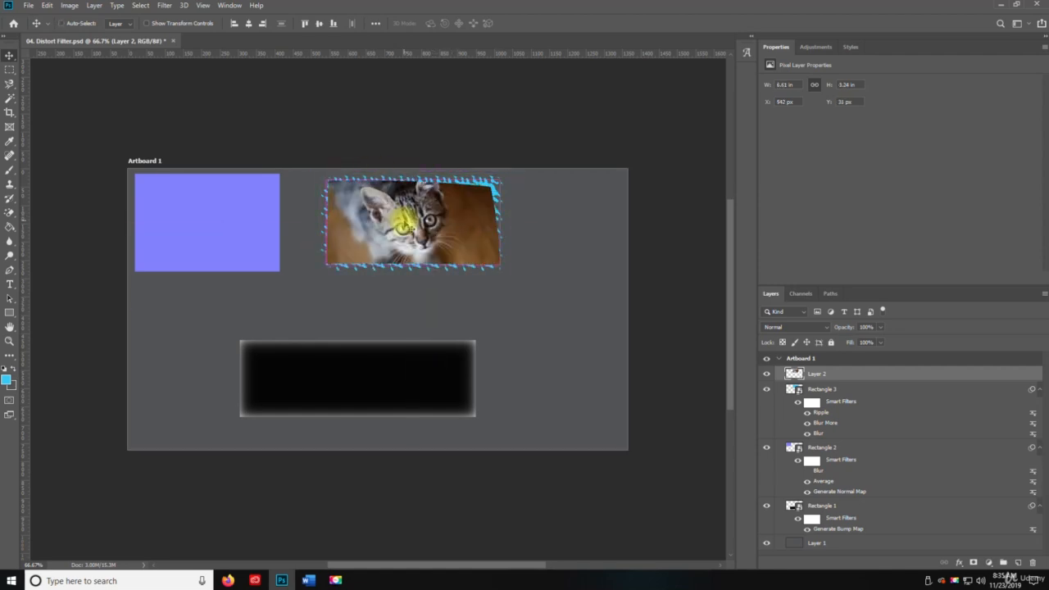
Start the ZigZag distortion on the kitten layer, show the whole kitten in its preview at 25% zoom, and set Ridges to 20
click(164, 5)
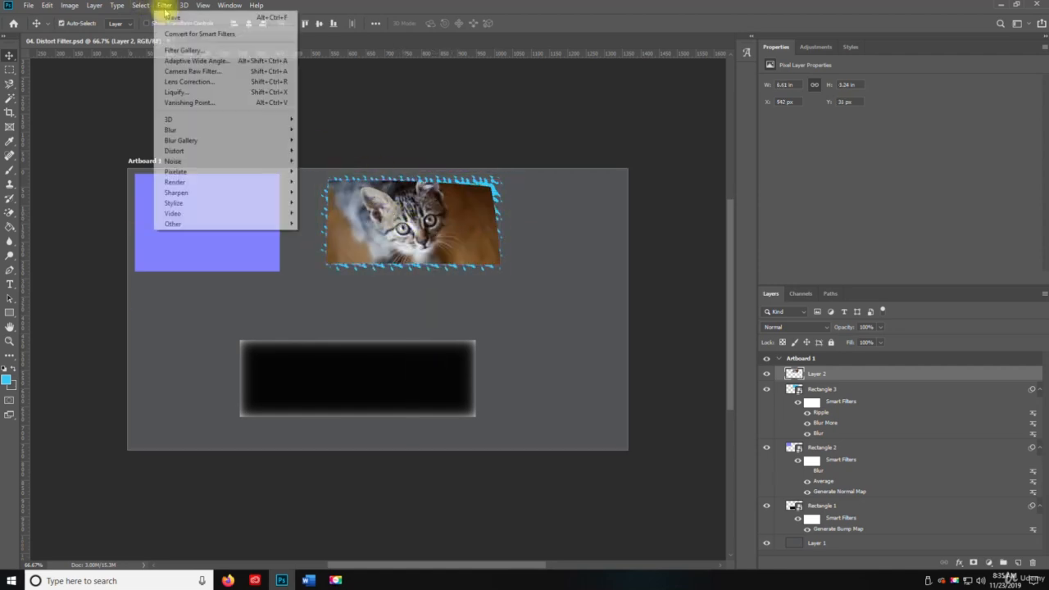
mouse_move(245, 162)
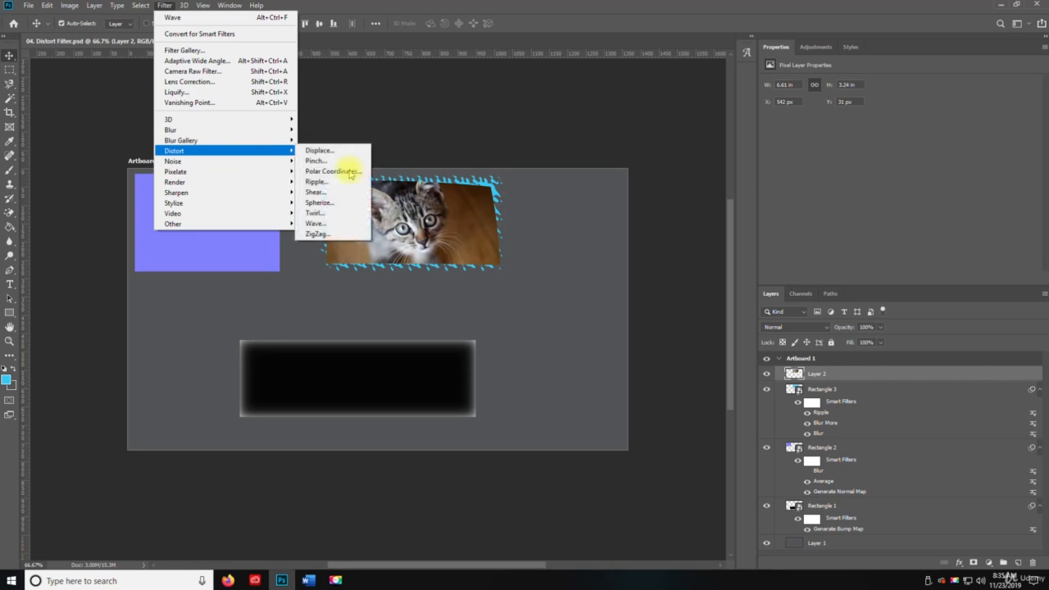
click(344, 238)
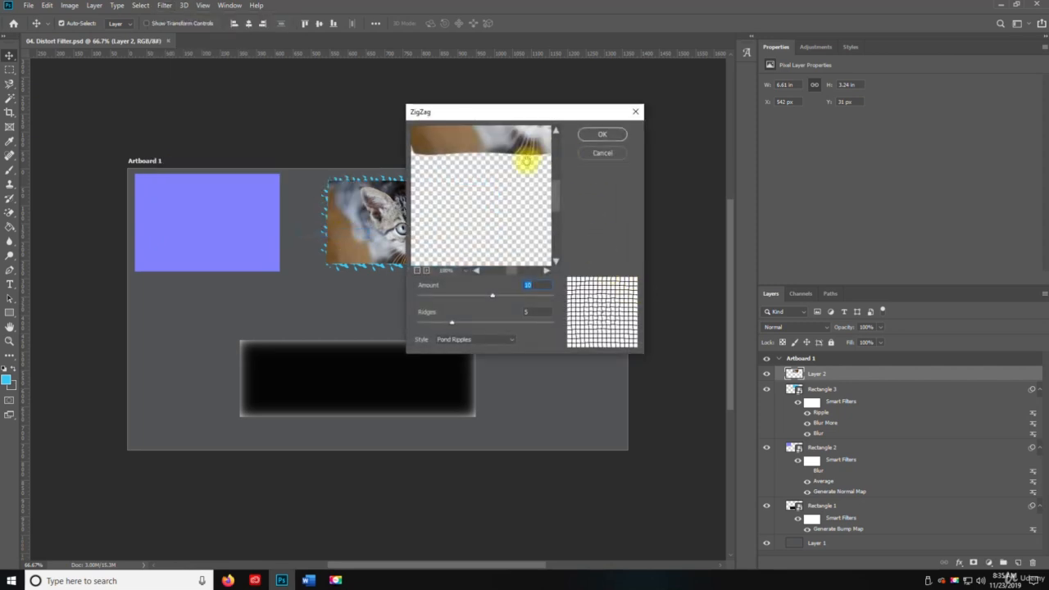
click(417, 270)
click(417, 271)
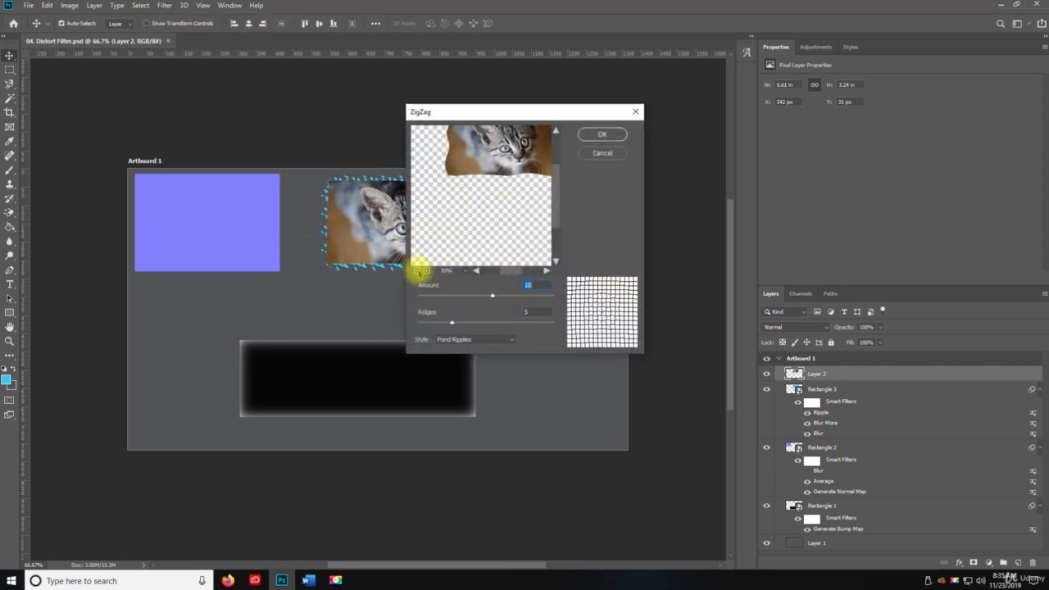
click(417, 270)
click(417, 271)
drag(478, 191, 471, 192)
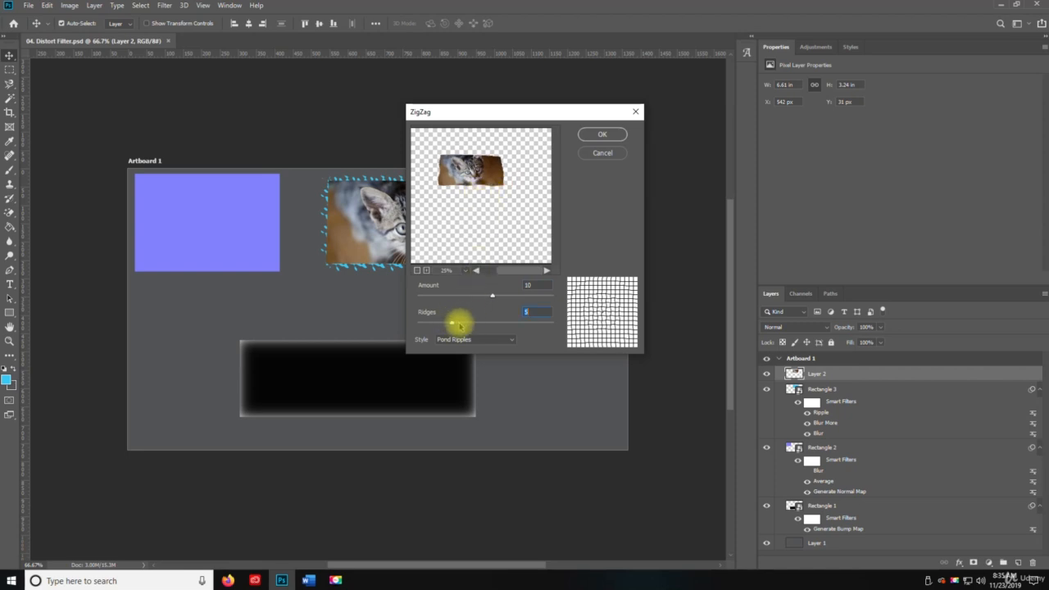
drag(459, 323, 564, 323)
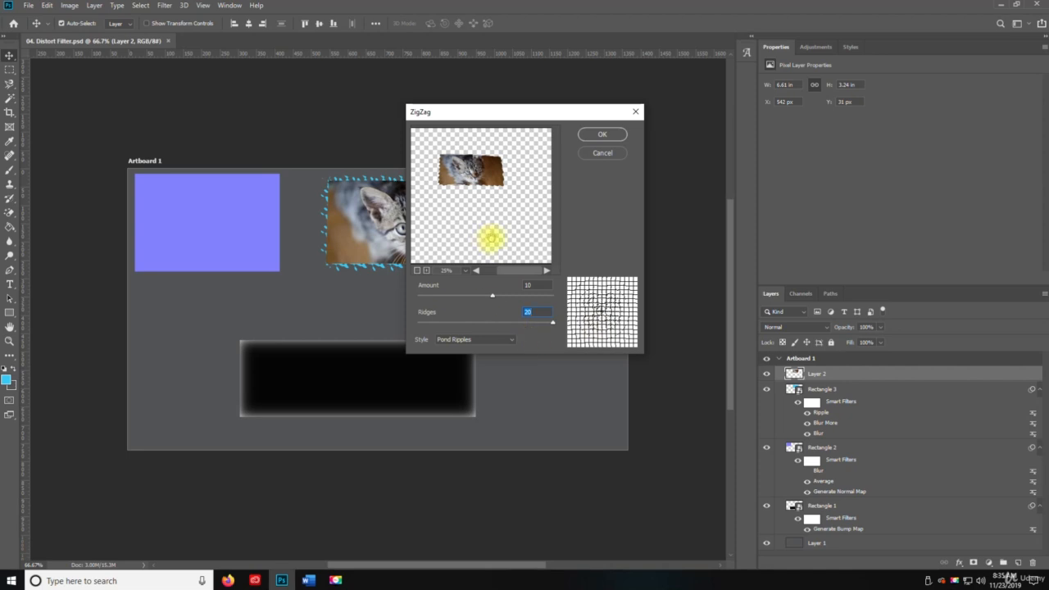
Preview the kitten's face at 100% zoom and try the ZigZag distortion with Ridges 2 and Amount -42
click(426, 271)
click(426, 270)
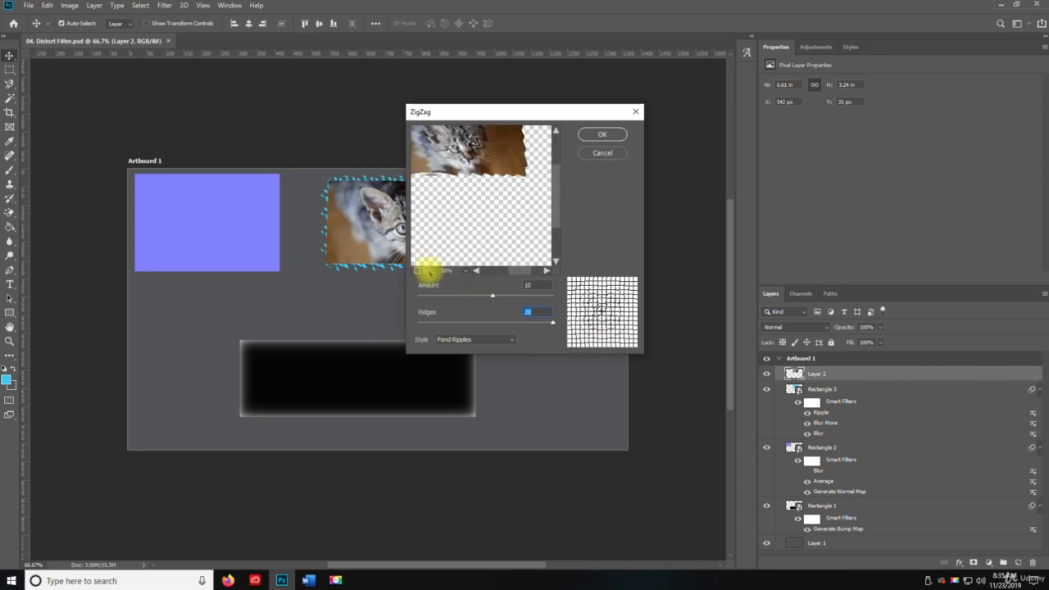
drag(492, 145, 513, 221)
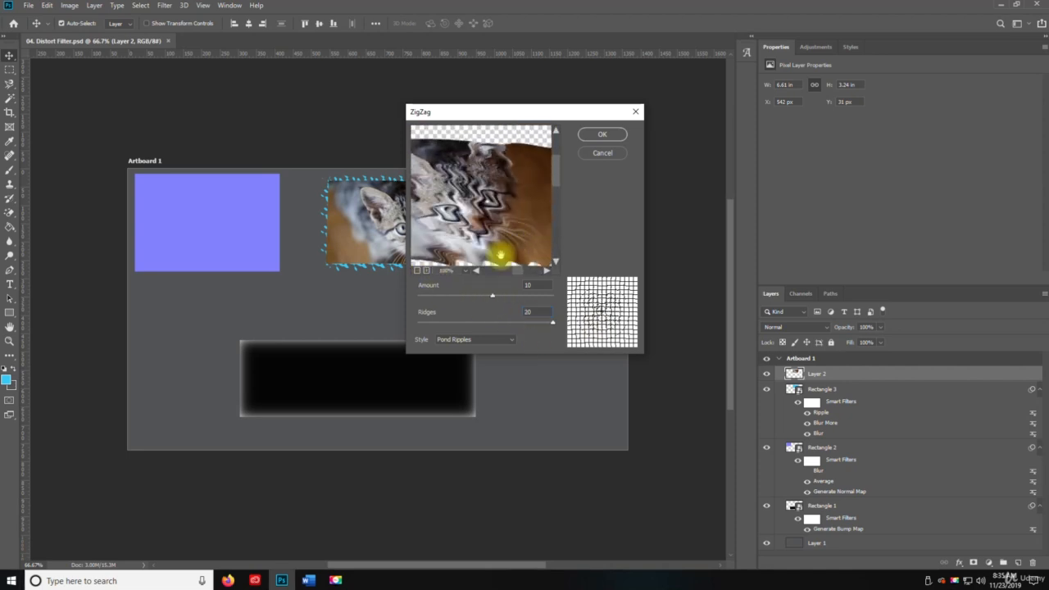
click(496, 323)
drag(495, 324, 414, 310)
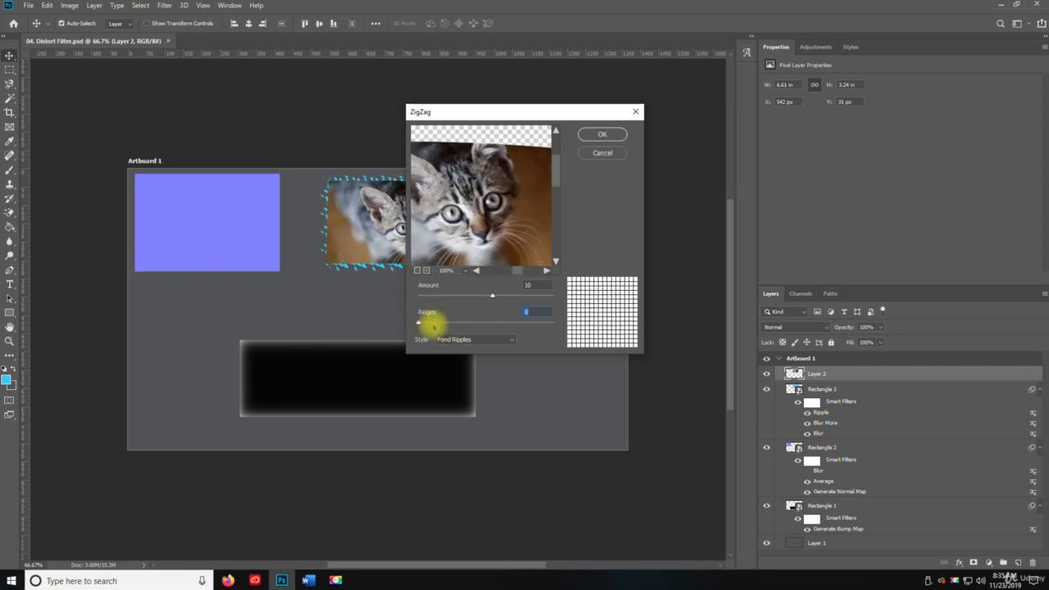
click(433, 323)
click(456, 295)
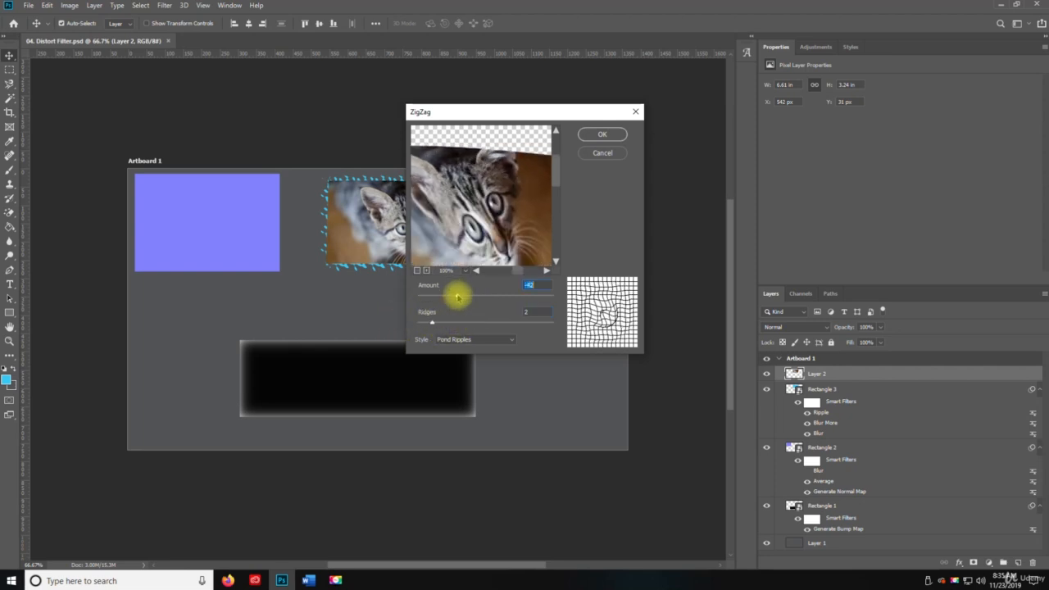
Compare the ZigZag styles Around Center, Out From Center and Pond Ripples with Ridges at 5, and choose Out From Center
click(456, 338)
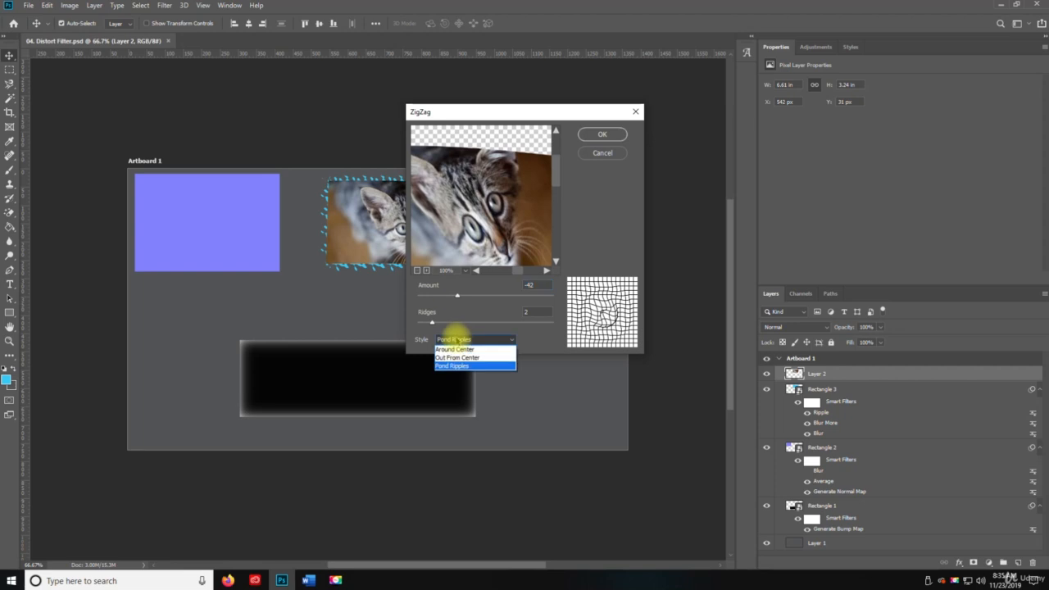
click(458, 348)
click(455, 322)
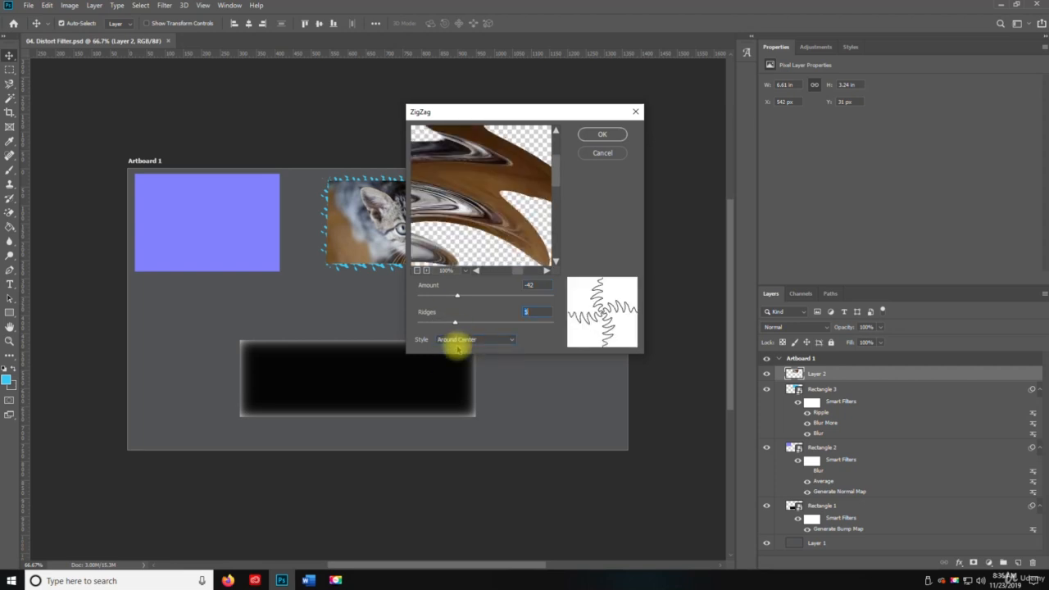
click(457, 342)
click(462, 348)
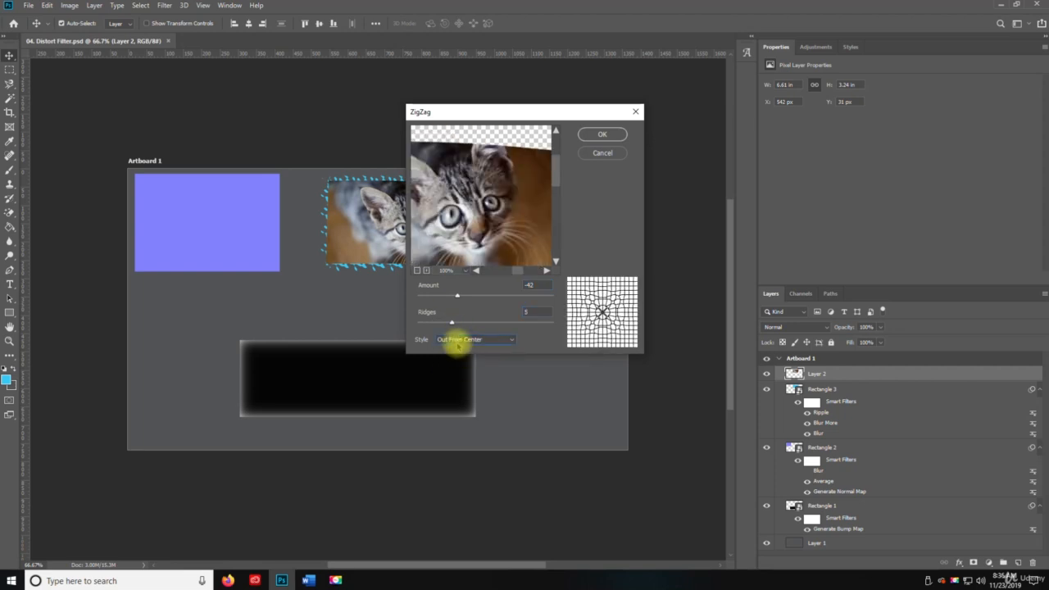
click(456, 341)
click(461, 365)
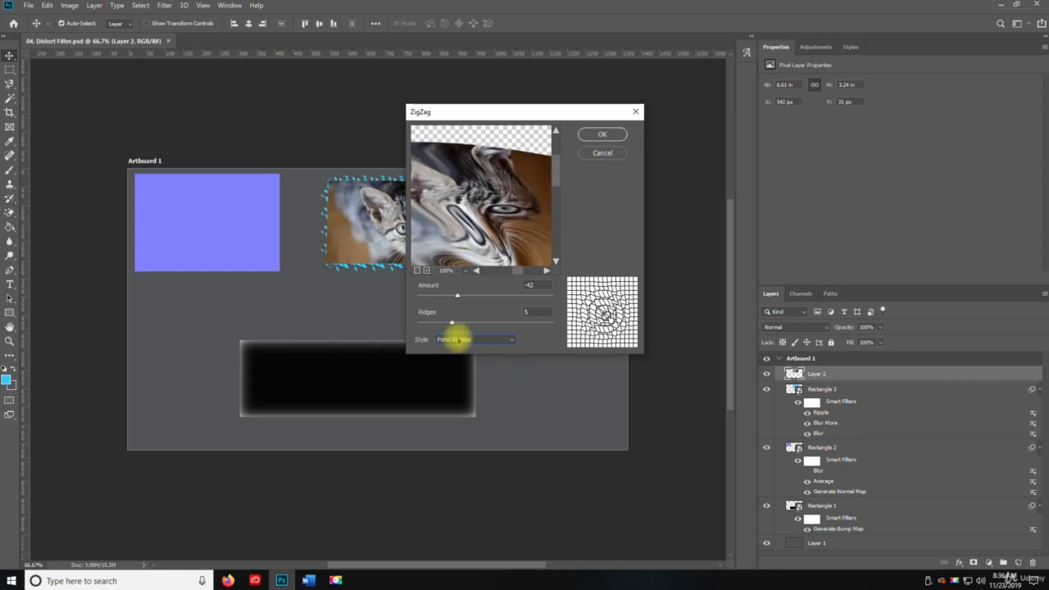
click(459, 339)
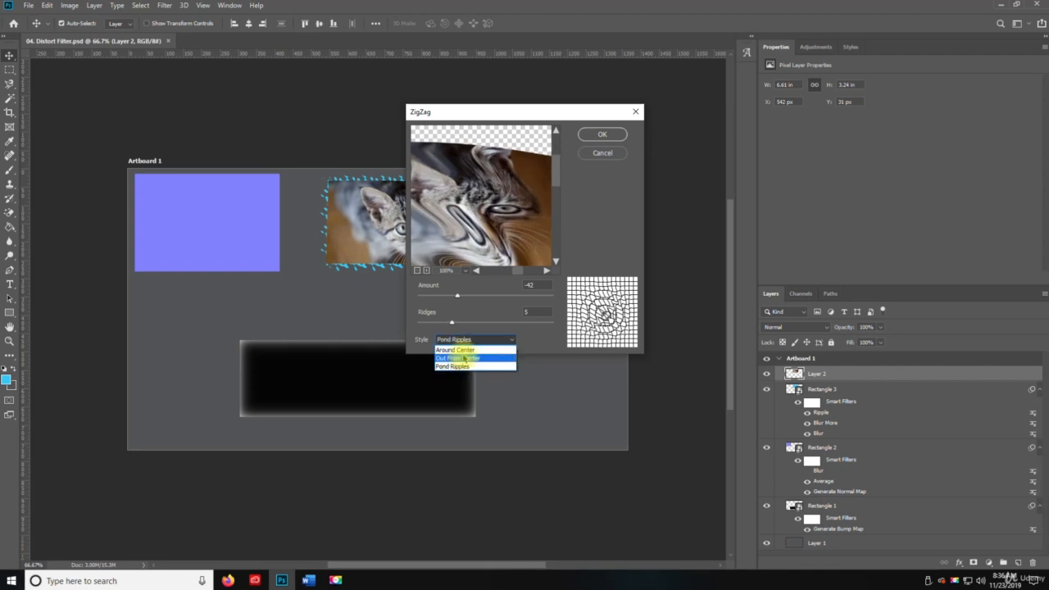
click(464, 358)
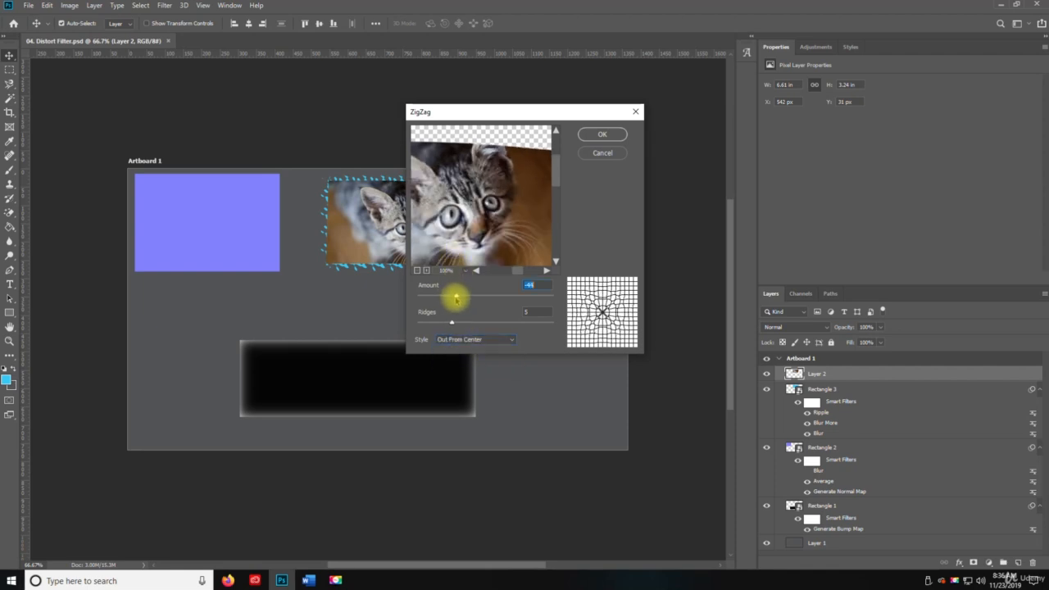
Apply the ZigZag filter to the kitten with Amount 27 and Ridges 6, and save the document
drag(455, 298, 521, 297)
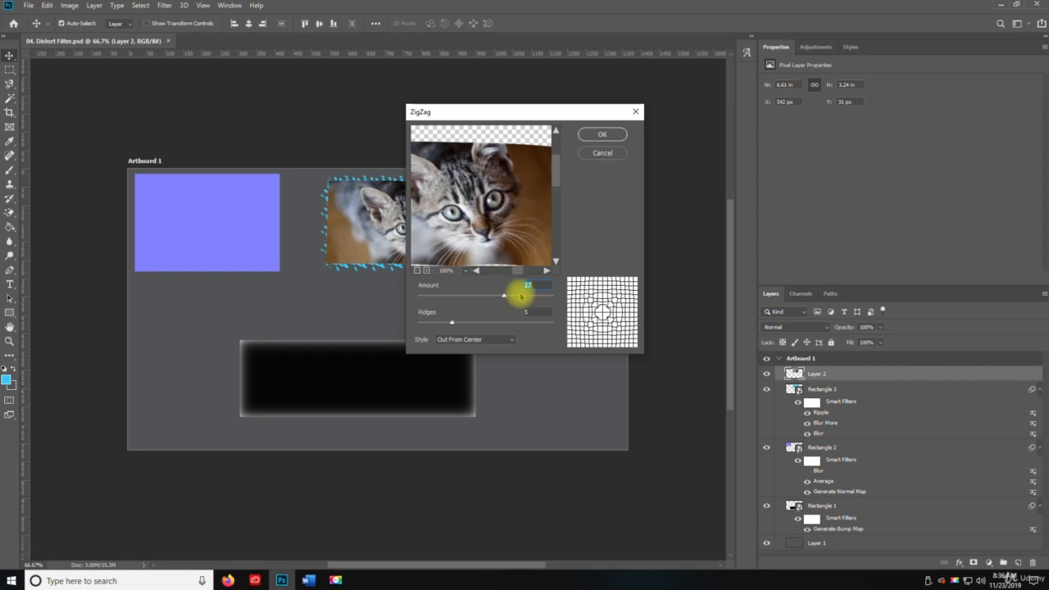
mouse_move(452, 323)
mouse_down()
mouse_move(431, 312)
mouse_move(461, 322)
mouse_up()
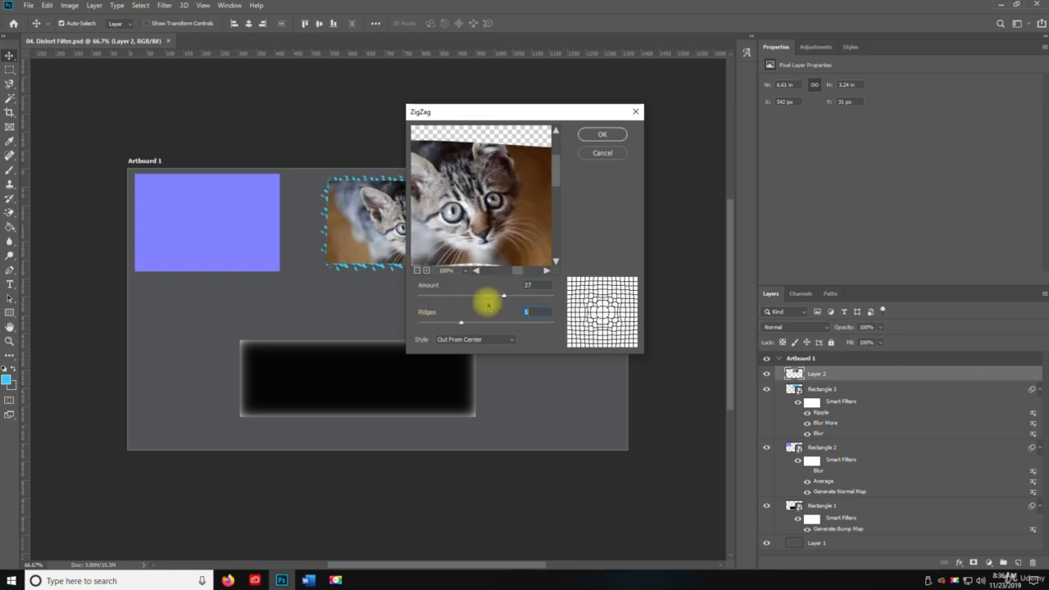
click(604, 137)
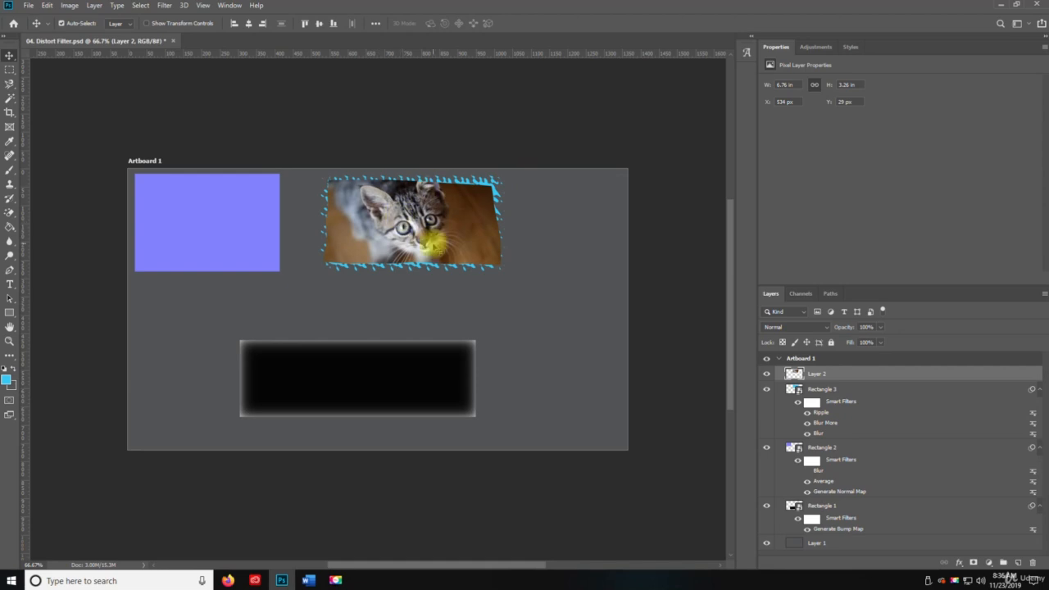
key(ctrl+s)
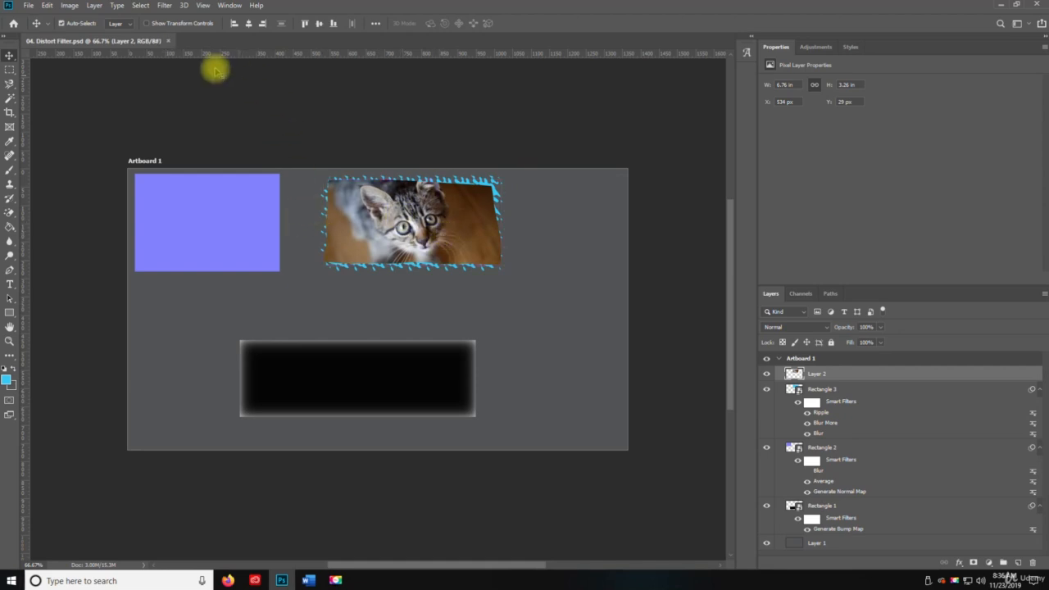
click(170, 7)
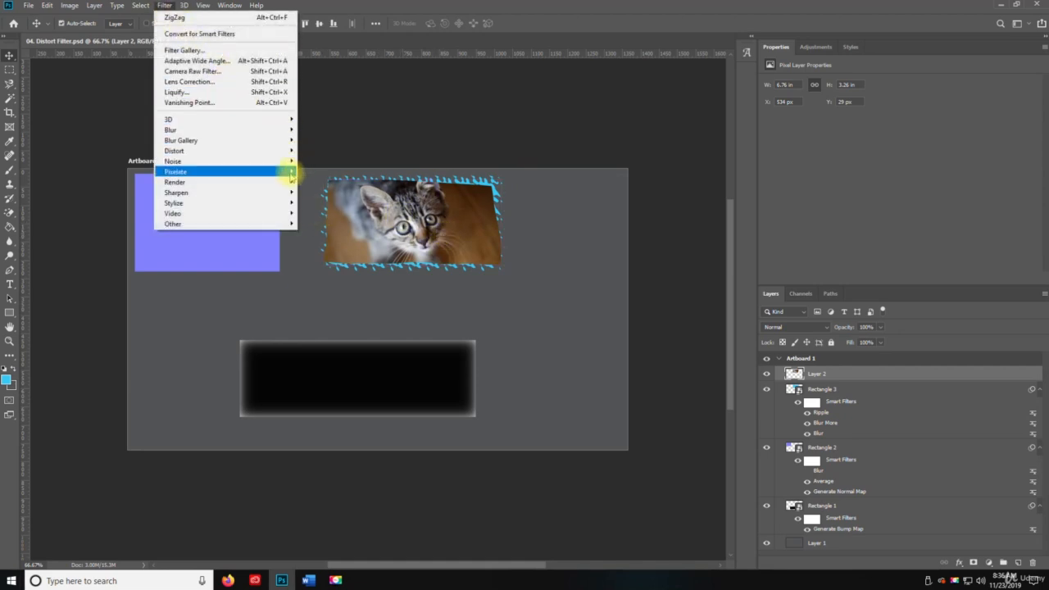
mouse_move(291, 153)
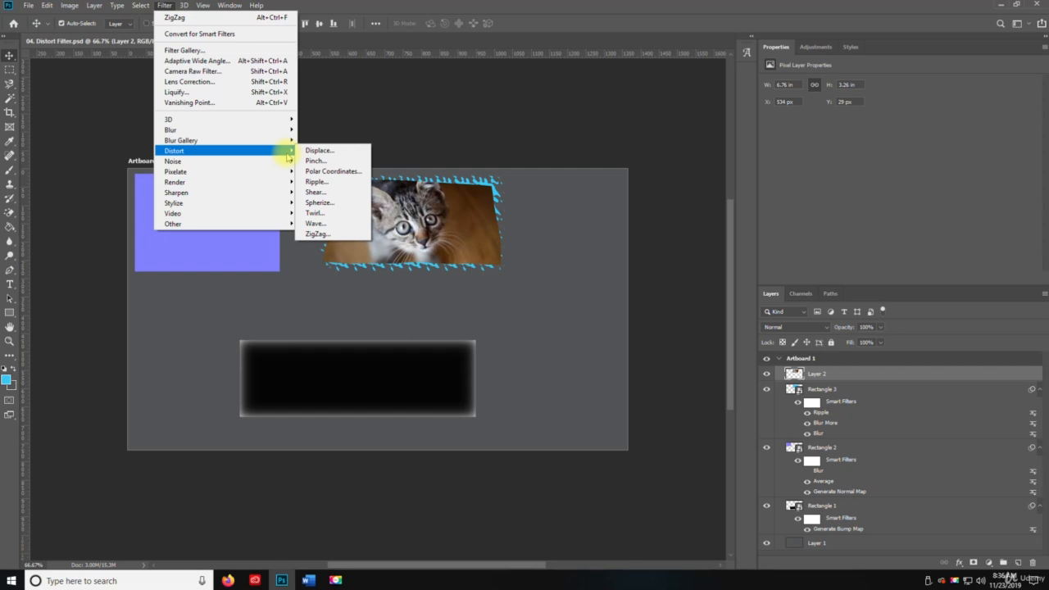
click(562, 343)
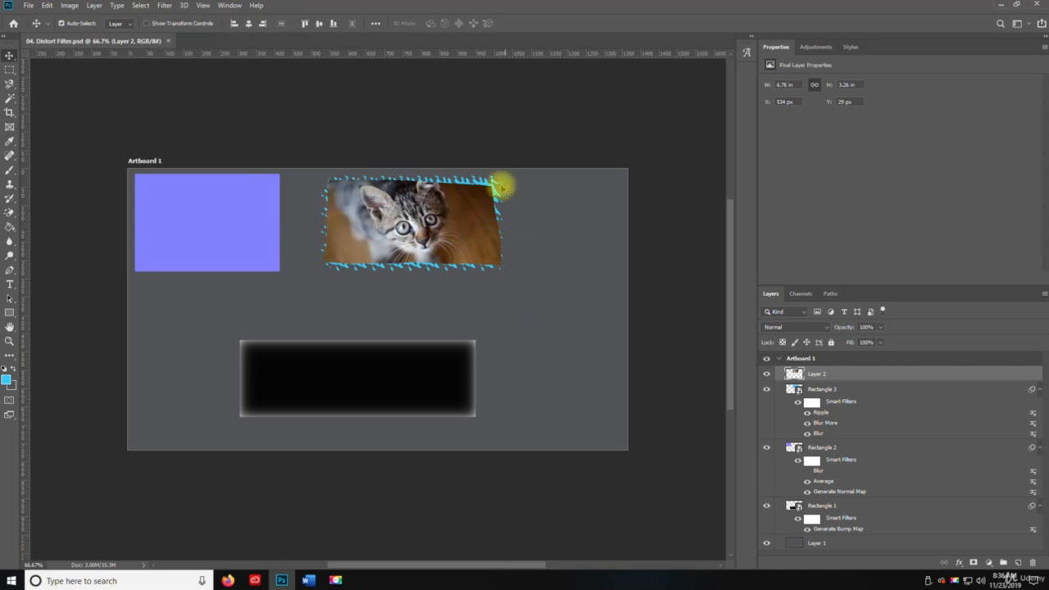